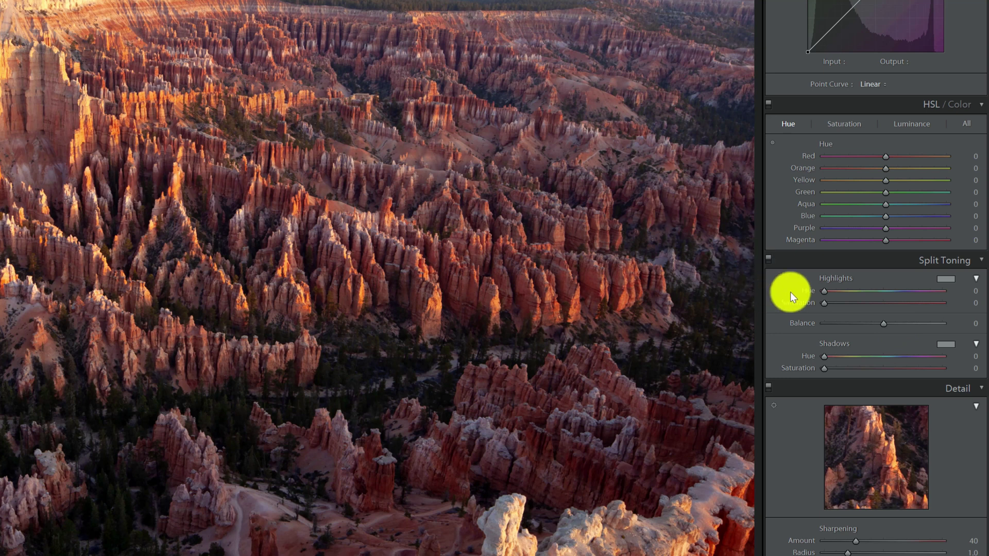
Step: Apply Velvia 100, test split-toning saturation and hue, then reapply it to restore hues 242 and 42
mouse_move(824, 291)
left_mouse_down()
mouse_move(873, 295)
mouse_move(822, 291)
left_mouse_up()
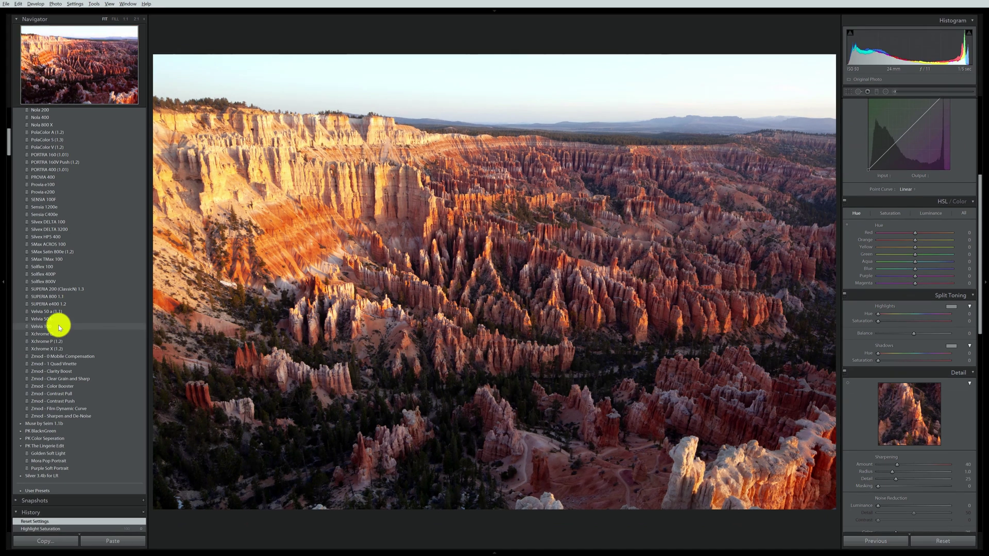
left_click(50, 327)
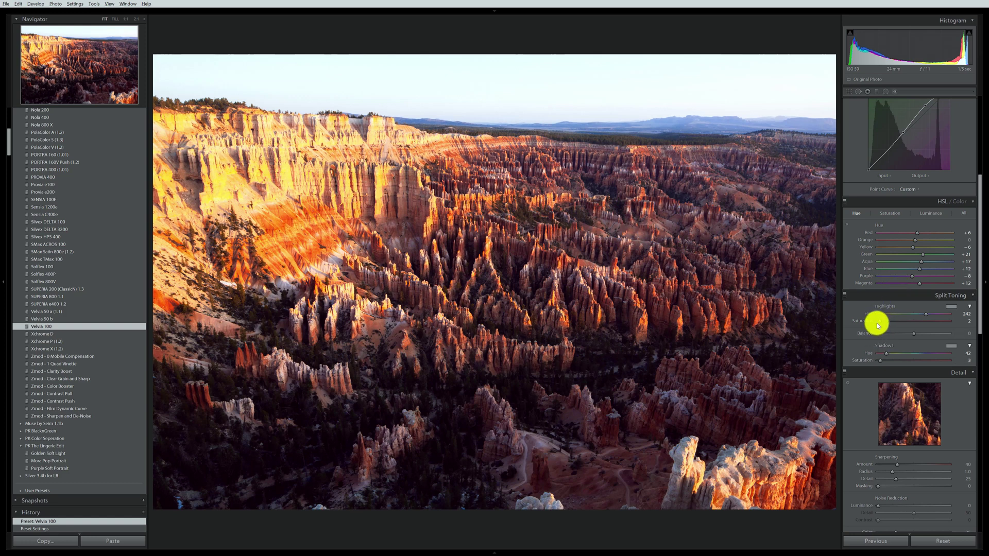
left_click(880, 322)
mouse_move(881, 322)
left_mouse_down()
mouse_move(986, 322)
mouse_move(868, 324)
left_mouse_up()
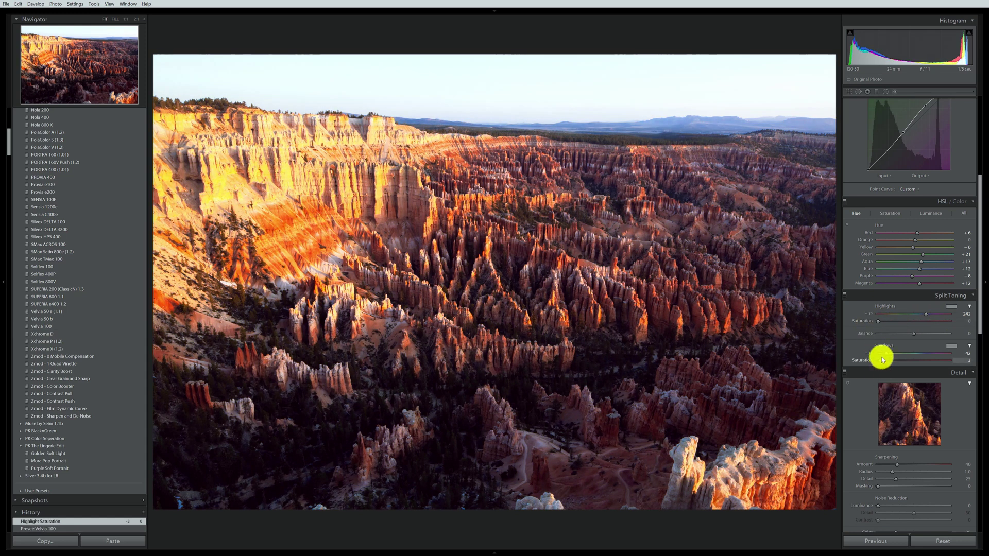
left_click_drag(880, 359, 946, 355)
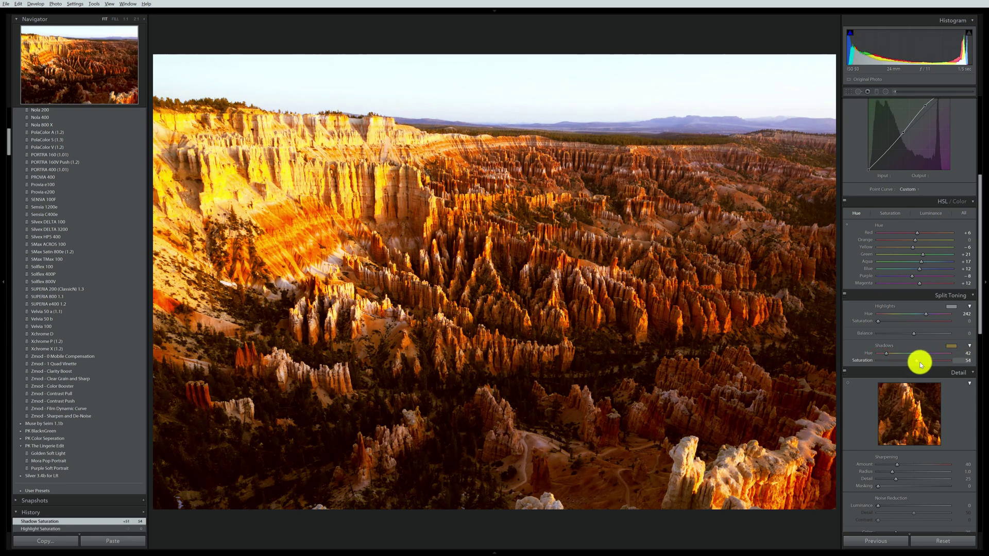
left_click_drag(918, 363, 961, 351)
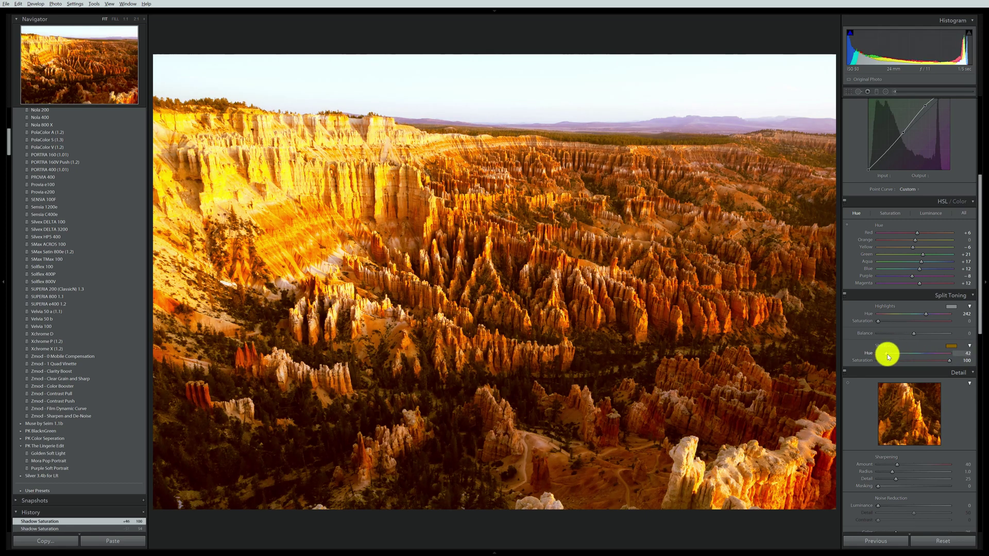
mouse_move(887, 355)
left_mouse_down()
mouse_move(932, 351)
mouse_move(899, 353)
left_mouse_up()
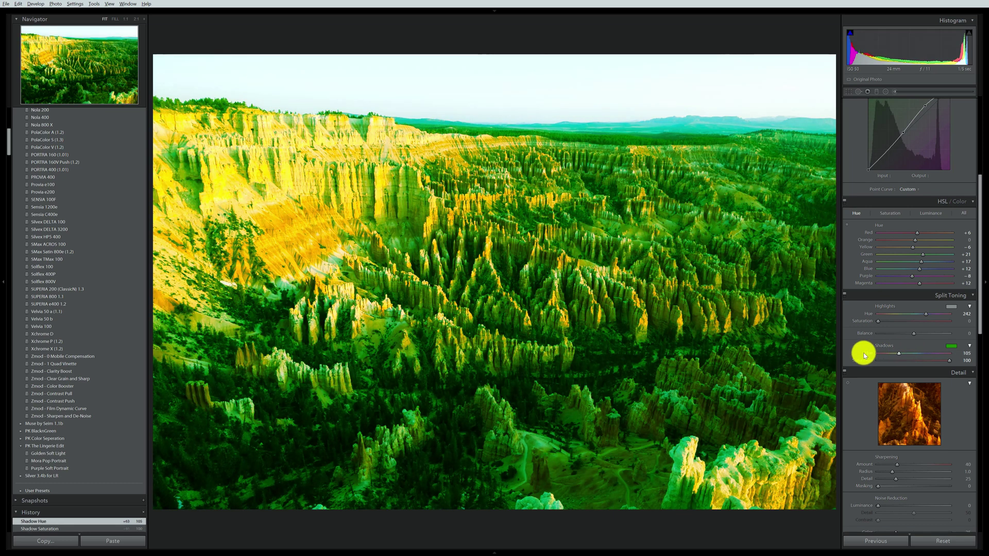
left_click(47, 330)
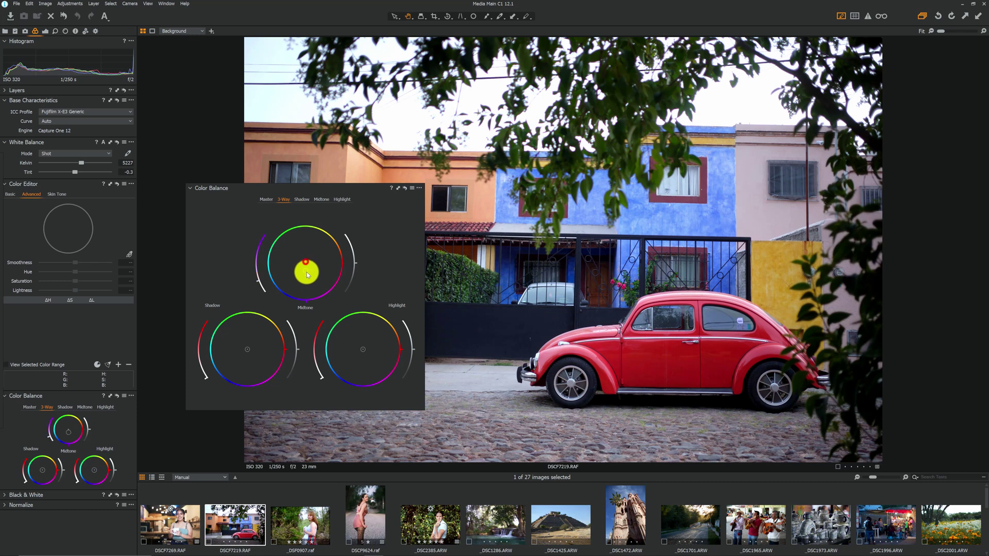
Step: Shift the midtone balance off neutral and tint the Master wheel toward red
mouse_move(308, 264)
left_mouse_down()
mouse_move(317, 253)
mouse_move(320, 264)
mouse_move(299, 250)
mouse_move(316, 264)
left_mouse_up()
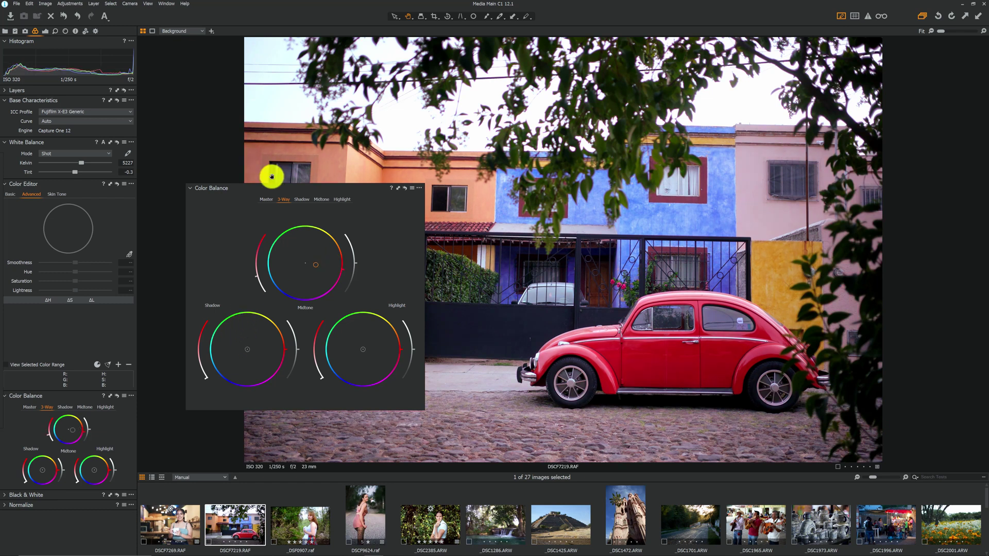
left_click(266, 199)
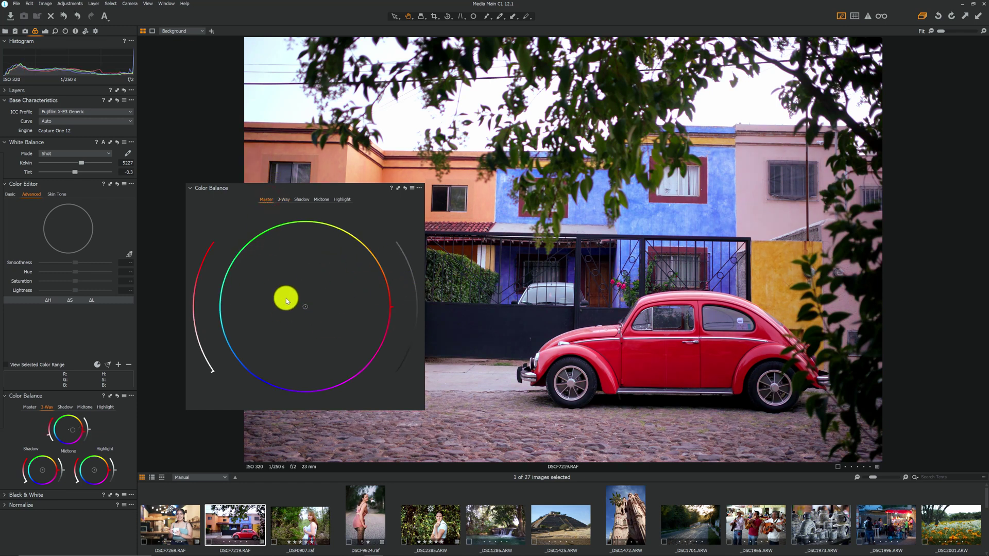
left_click_drag(356, 330, 367, 330)
left_click(283, 200)
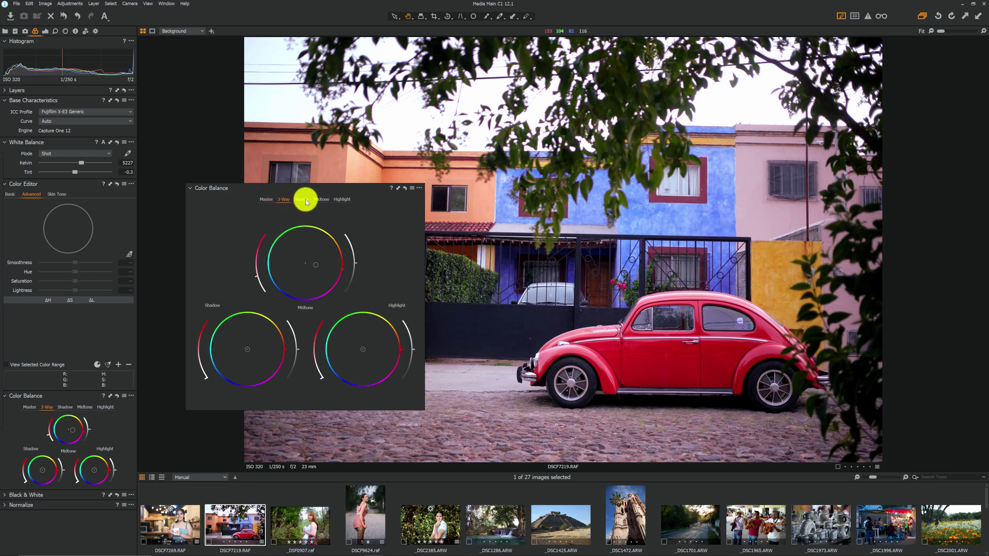
left_click(303, 199)
left_click(282, 199)
Step: Adjust the midtone tint, brighten the midtones, and tint the shadows toward red
left_click_drag(313, 269, 297, 264)
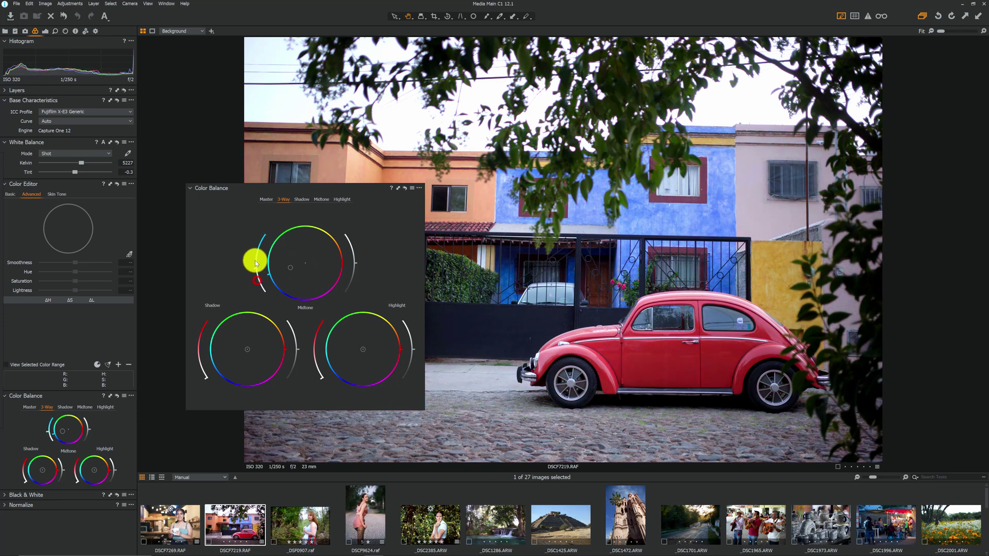
mouse_move(256, 260)
left_mouse_down()
mouse_move(261, 232)
mouse_move(260, 271)
left_mouse_up()
mouse_move(355, 263)
left_mouse_down()
mouse_move(355, 242)
mouse_move(355, 261)
left_mouse_up()
left_click_drag(247, 350, 262, 353)
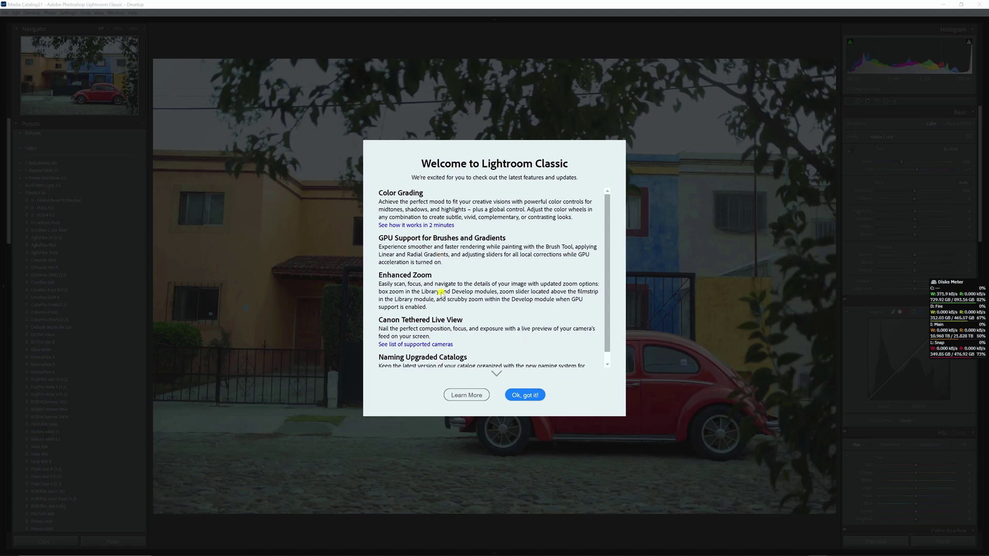
Step: Bring Lightroom into focus and scroll the Develop panel to the Color Grading wheels
scroll(477, 304, "down", 1)
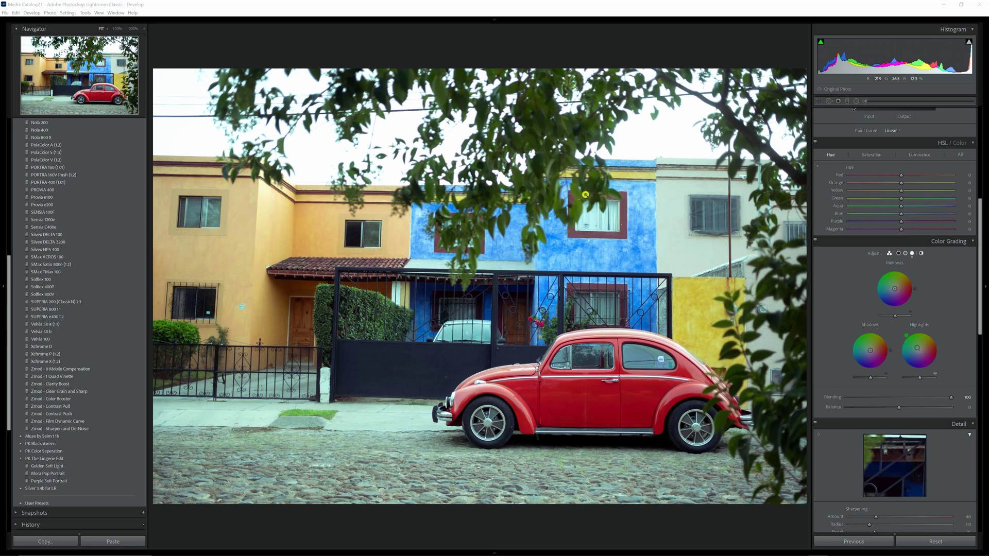
left_click(267, 533)
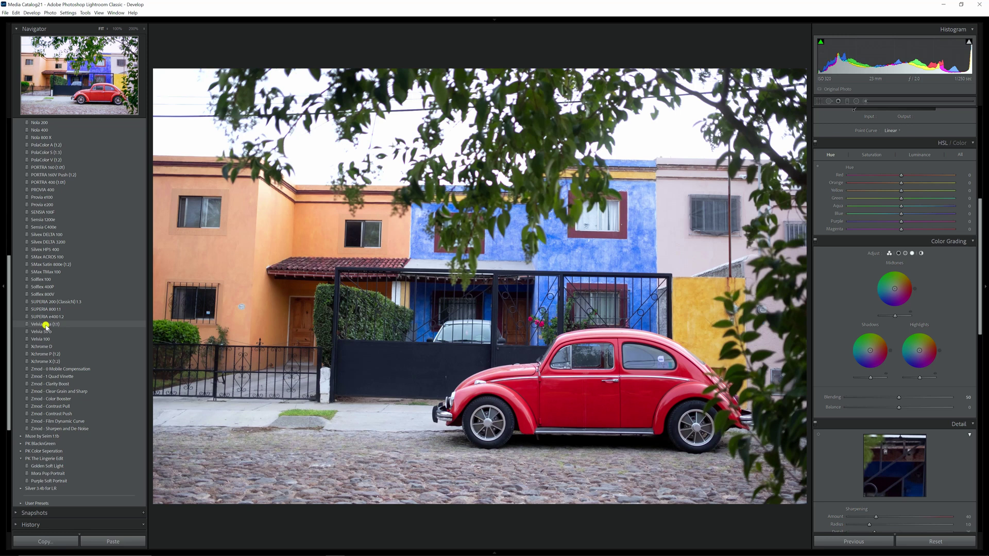
scroll(883, 264, "up", 5)
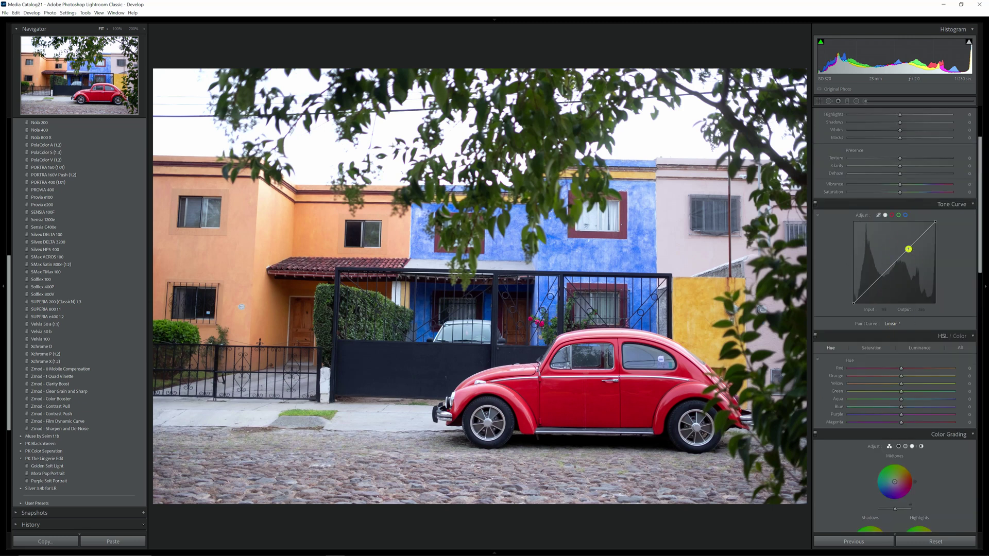
scroll(847, 397, "down", 4)
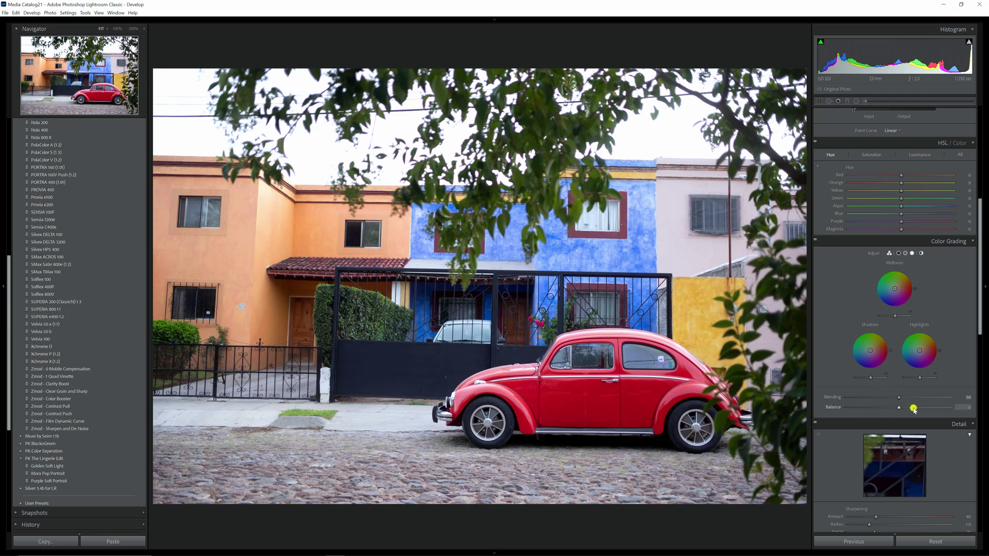
Step: Reset the Shadows and Highlights grading wheels, then undo to restore the highlight tint at hue 242, saturation 2
left_click(905, 253)
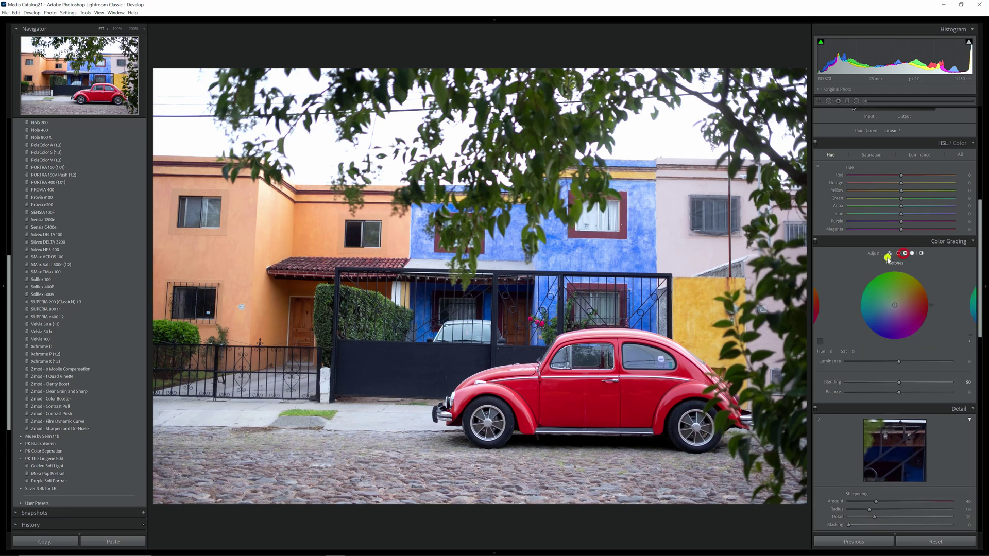
left_click(889, 254)
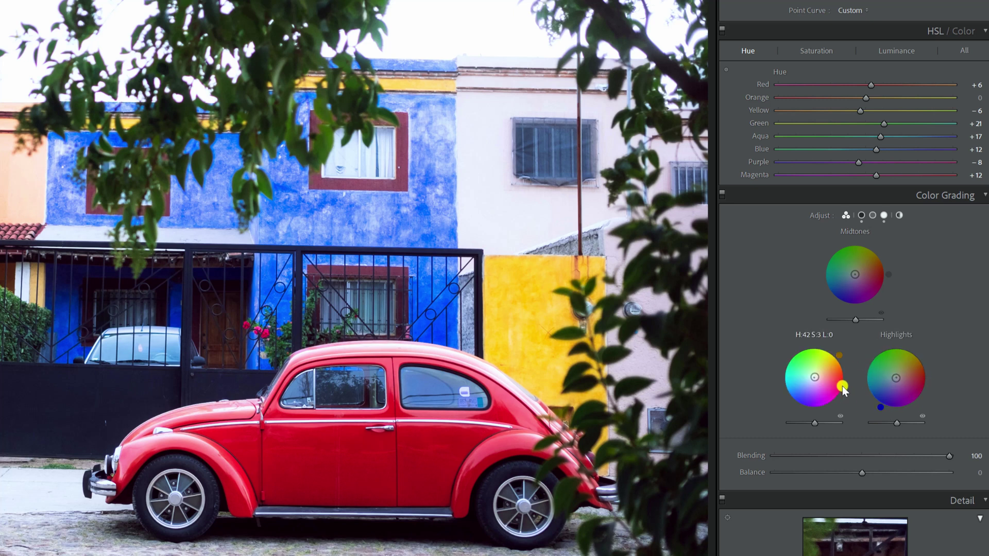
right_click(816, 377)
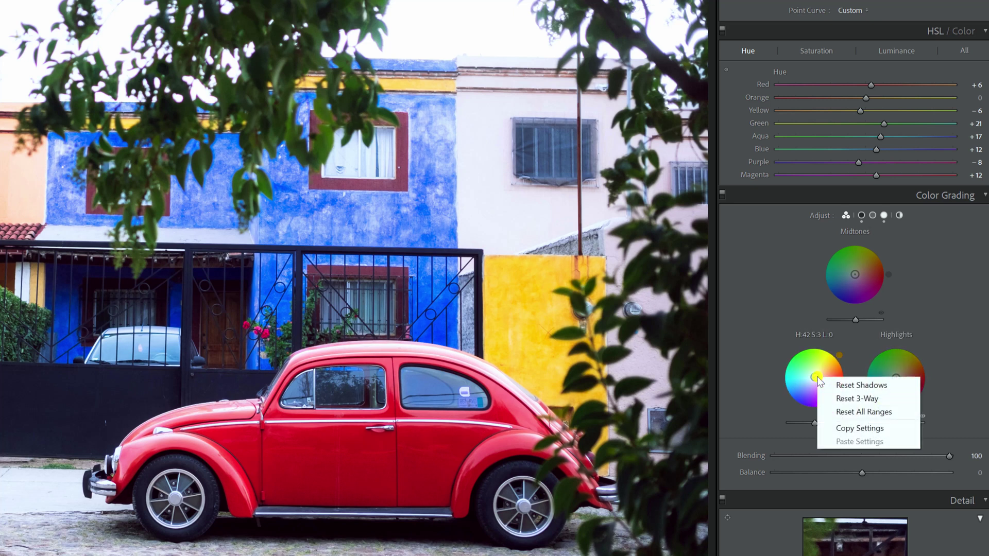
left_click(868, 391)
right_click(894, 379)
left_click(915, 386)
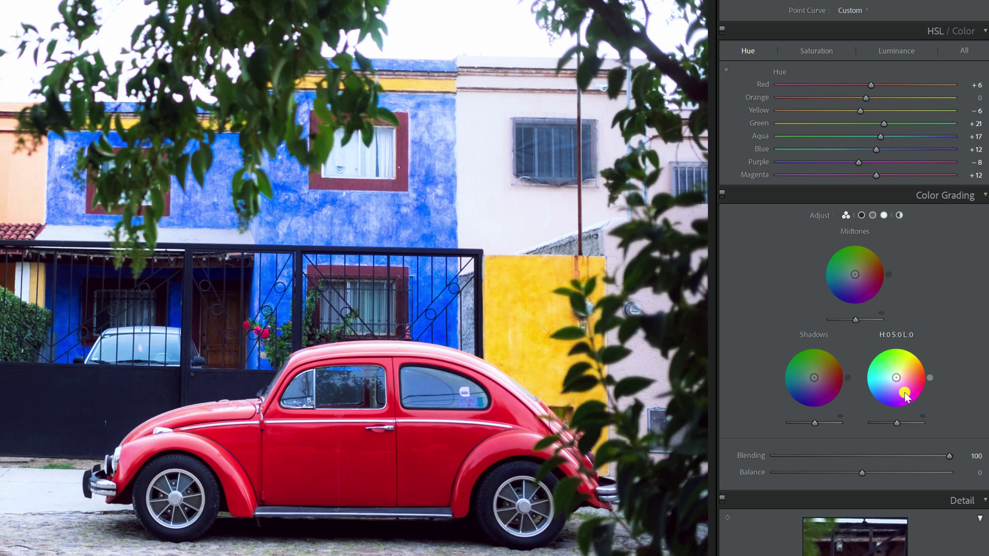
key("ctrl+z")
key("ctrl+z")
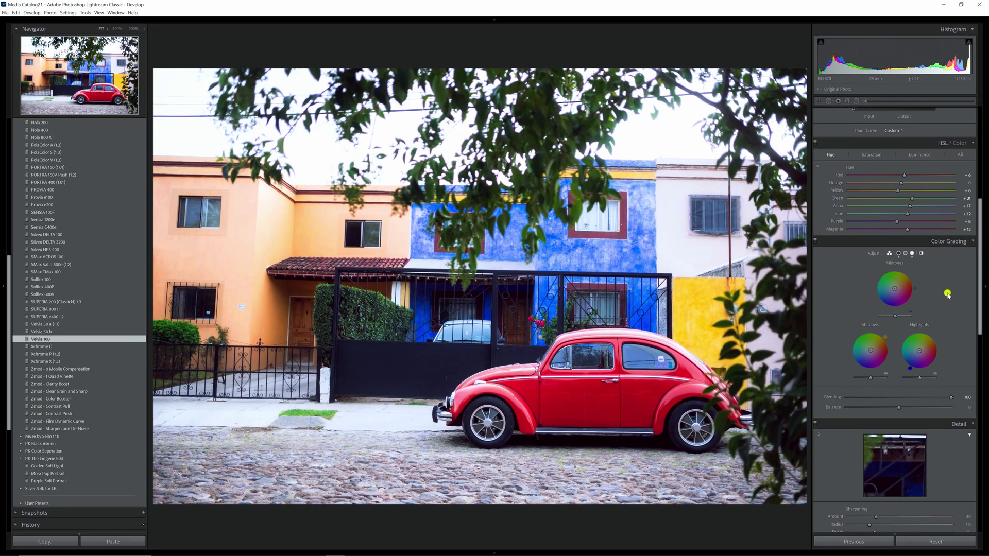
Step: Inspect the red-car photo's Red and Green tone-curve channels, then scroll through the presets list
scroll(935, 321, "up", 5)
scroll(932, 351, "down", 2)
scroll(931, 346, "up", 2)
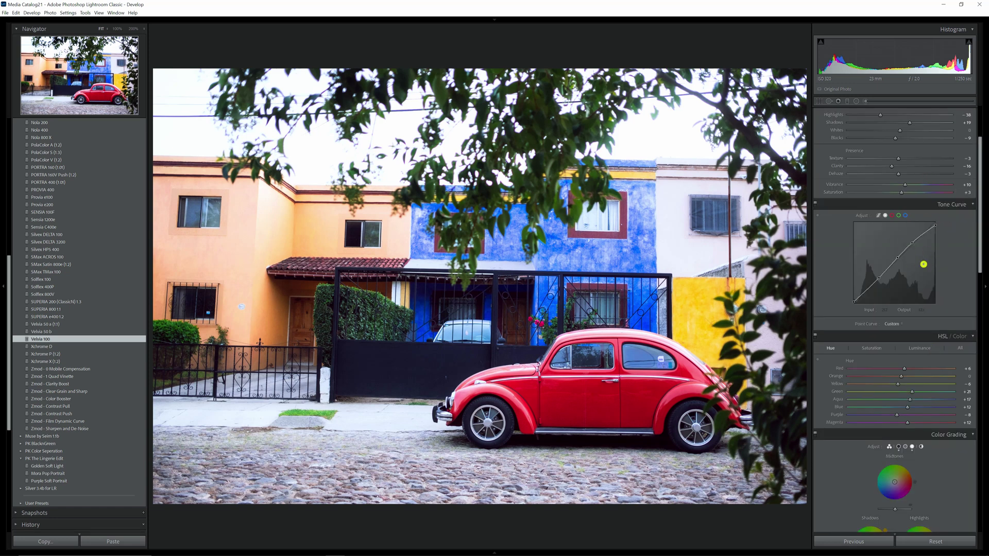
left_click(891, 215)
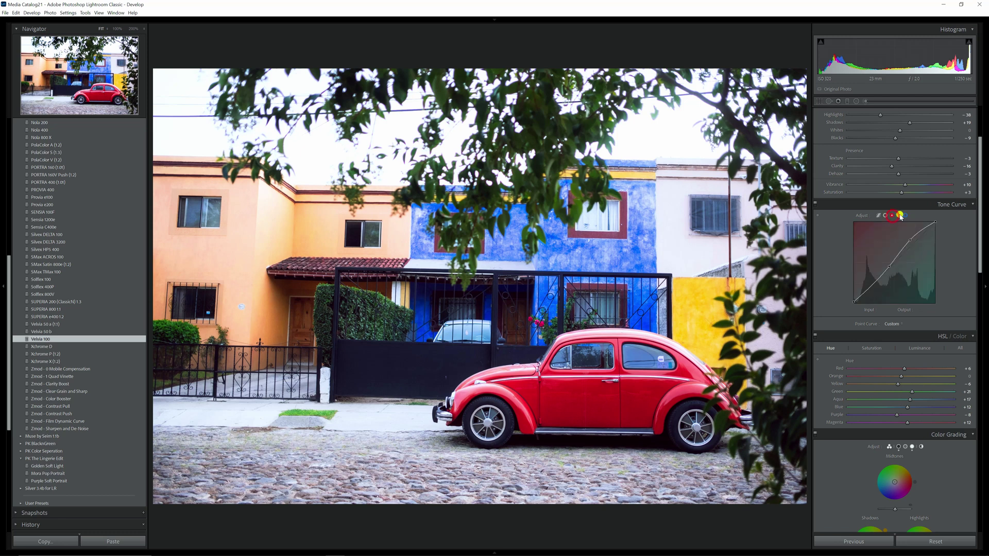
left_click(898, 216)
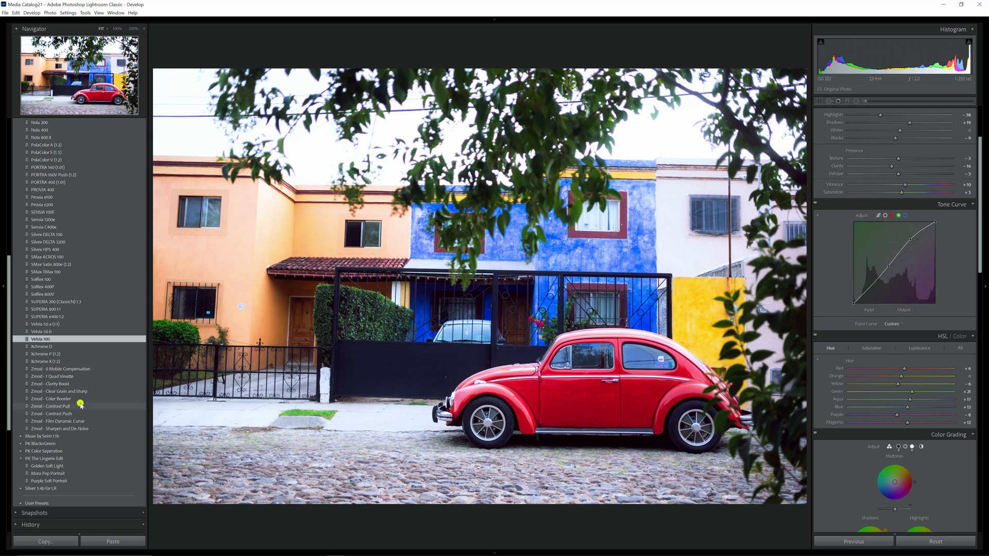
scroll(80, 404, "up", 5)
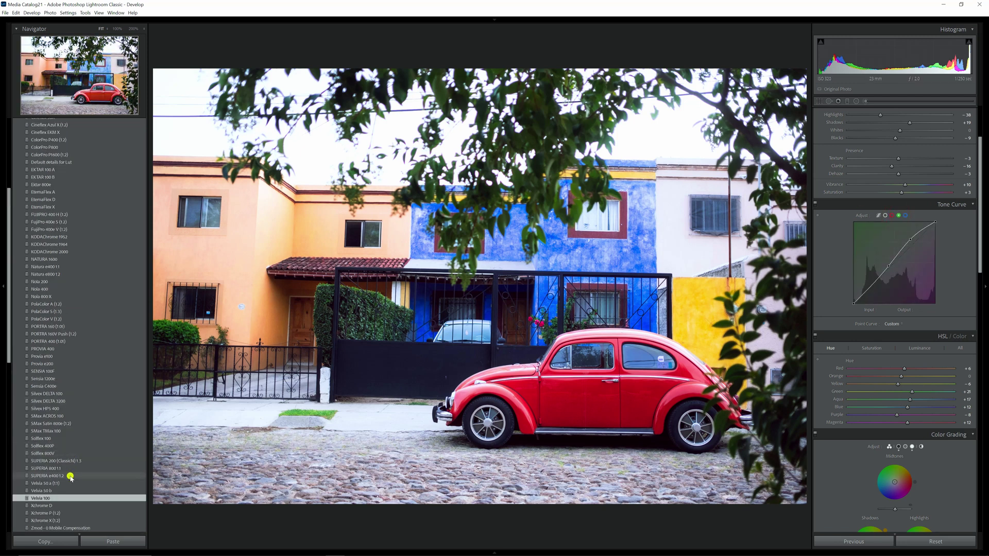
scroll(73, 475, "up", 3)
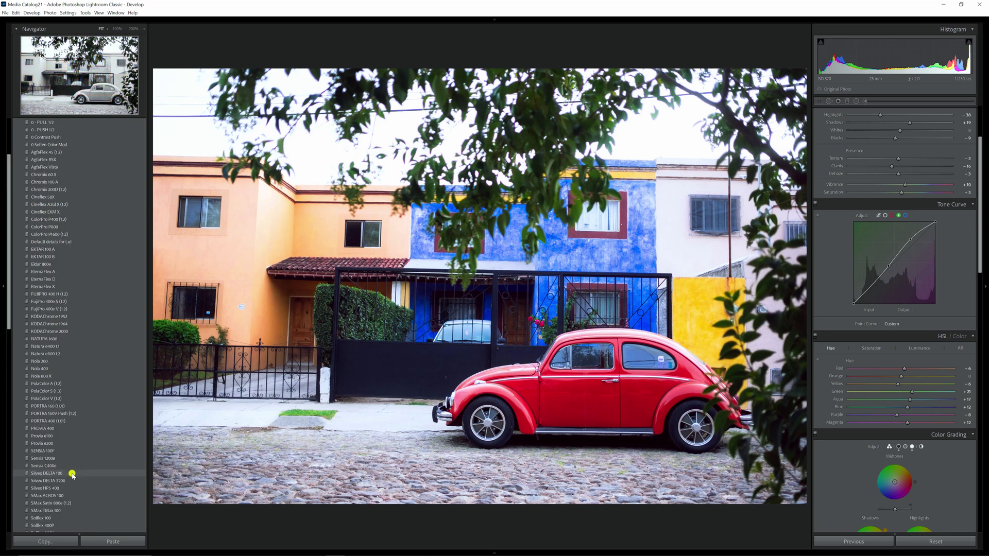
scroll(73, 475, "down", 5)
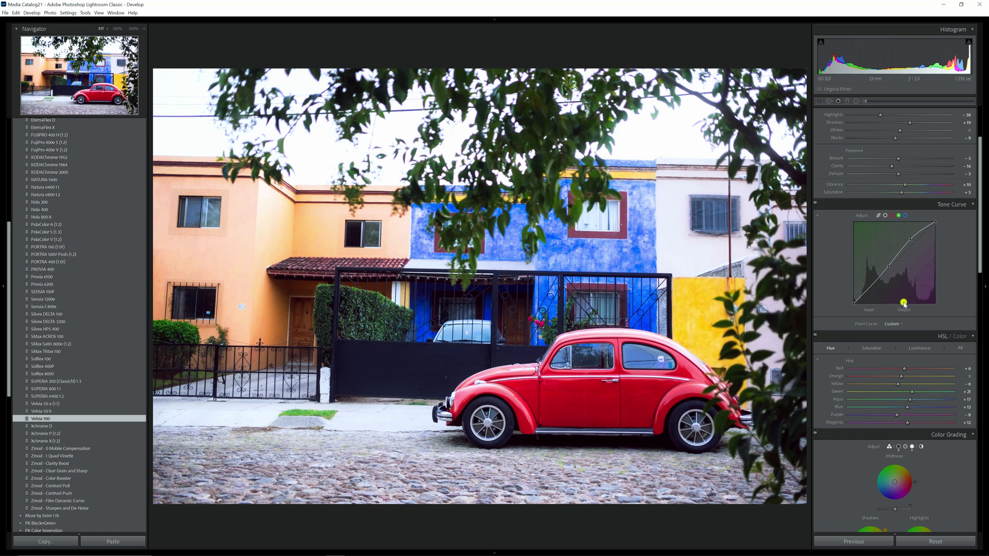
scroll(895, 451, "down", 5)
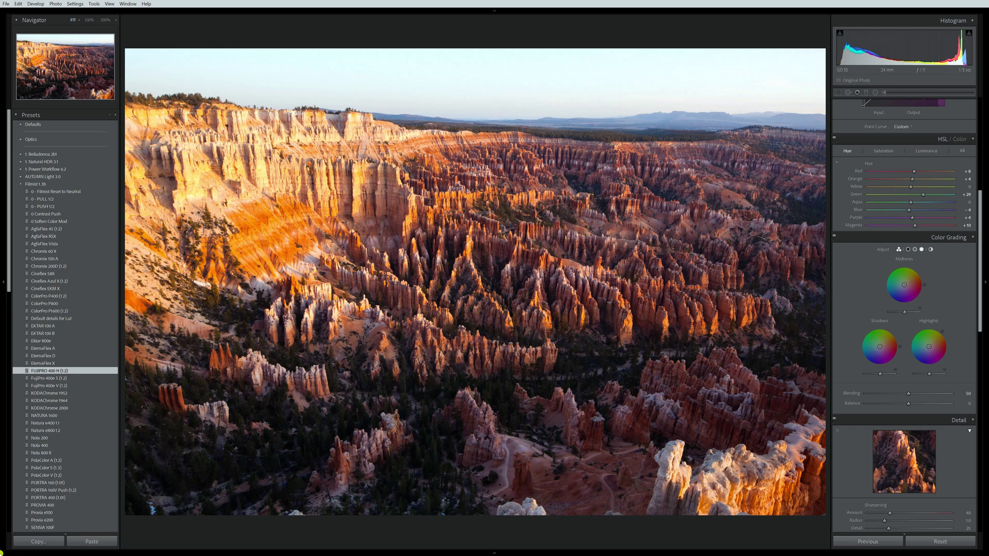
Step: Try red and cyan midtone tints, reset saturation to zero, then give the midtones a slight cool blue tint
mouse_move(1, 546)
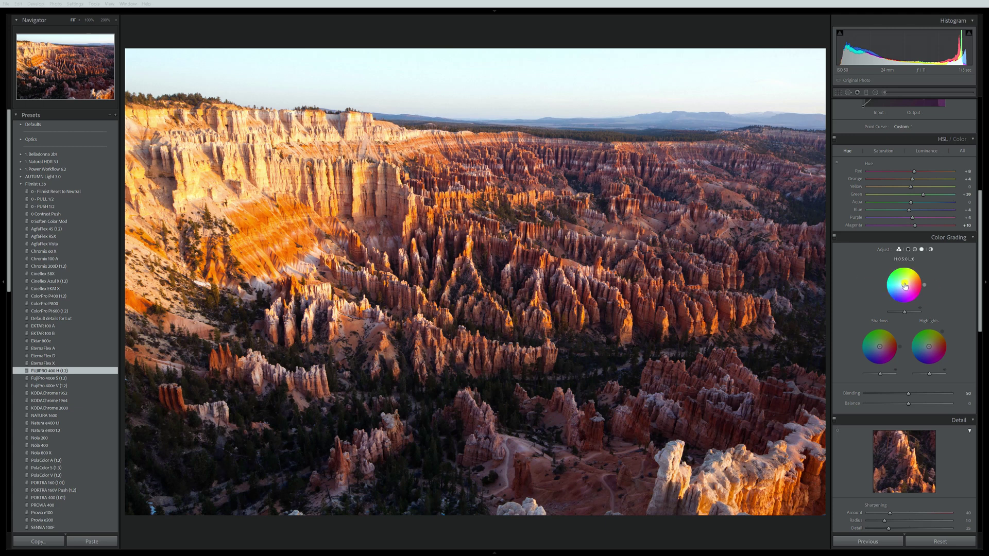
mouse_move(905, 286)
left_mouse_down()
mouse_move(924, 285)
mouse_move(905, 281)
mouse_move(898, 294)
left_mouse_up()
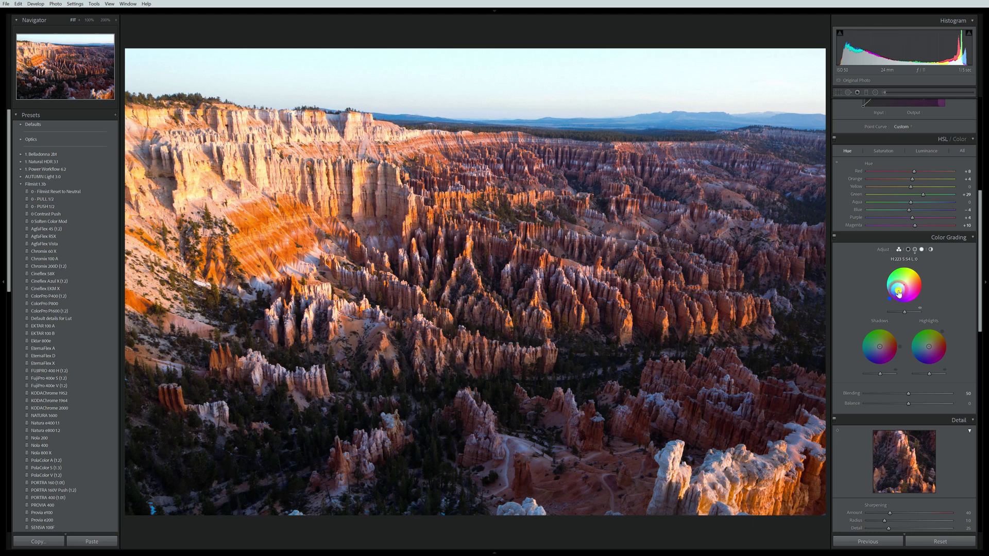
mouse_move(899, 293)
left_mouse_down()
mouse_move(889, 289)
mouse_move(904, 294)
left_mouse_up()
double_click(904, 295)
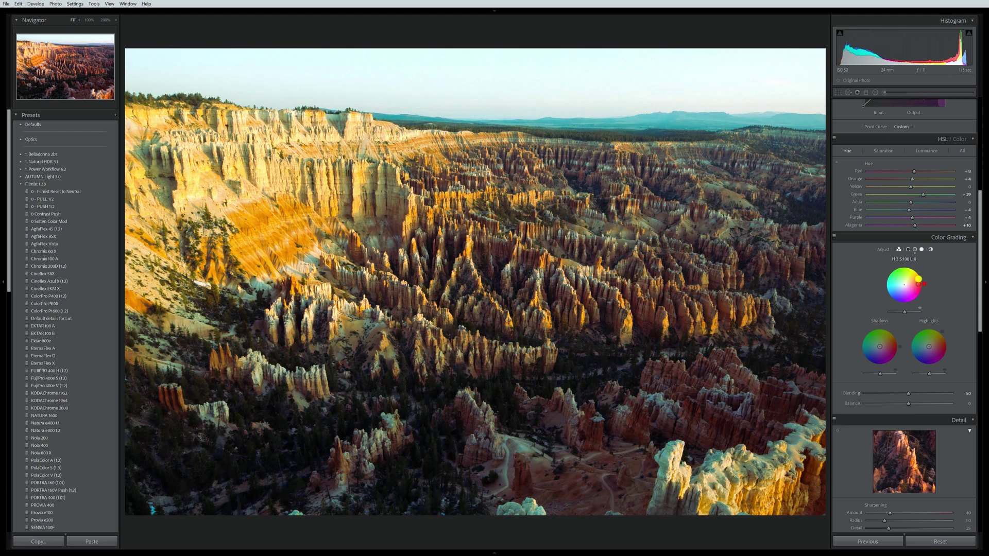
mouse_move(905, 287)
left_mouse_down()
mouse_move(897, 290)
mouse_move(912, 283)
mouse_move(886, 296)
mouse_move(886, 282)
mouse_move(895, 302)
mouse_move(919, 279)
mouse_move(887, 294)
mouse_move(896, 266)
mouse_move(891, 294)
mouse_move(933, 267)
mouse_move(935, 229)
mouse_move(914, 252)
mouse_move(922, 266)
mouse_move(903, 265)
mouse_move(915, 253)
mouse_move(942, 284)
mouse_move(980, 255)
mouse_move(938, 224)
mouse_move(906, 255)
mouse_move(918, 245)
mouse_move(909, 282)
mouse_move(929, 266)
mouse_move(918, 273)
left_mouse_up()
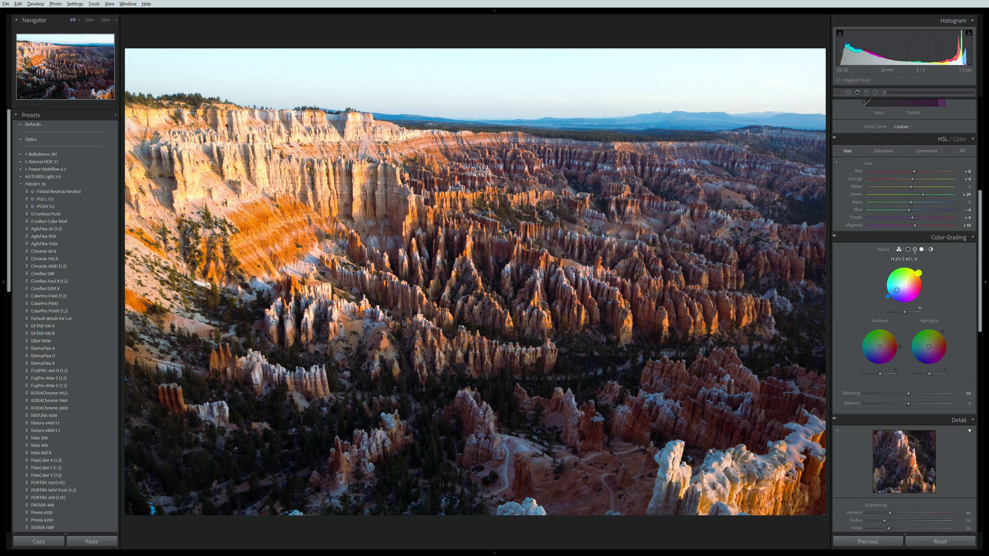
Step: View the Shadows, Midtones and Highlights grades individually, finishing on the Global grade
left_click(907, 249)
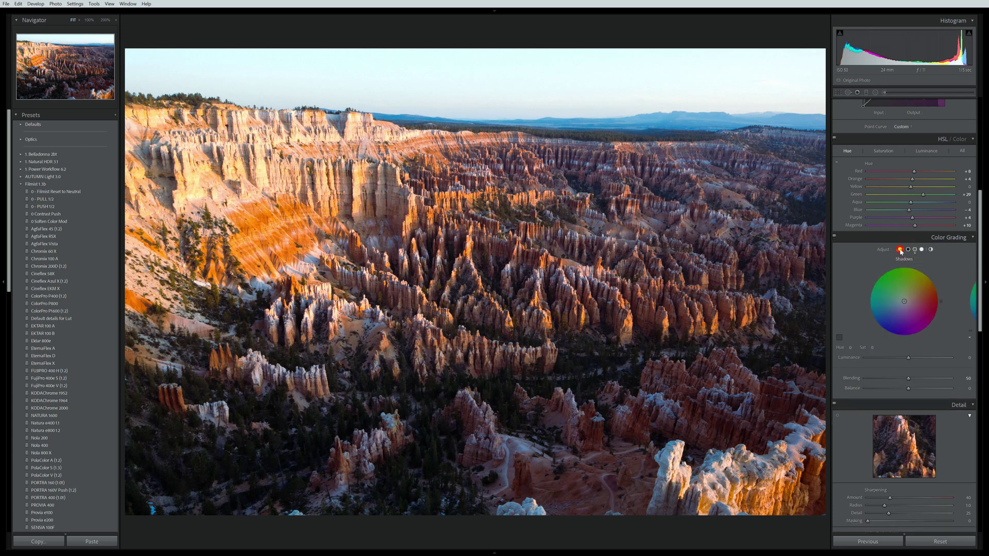
left_click(899, 250)
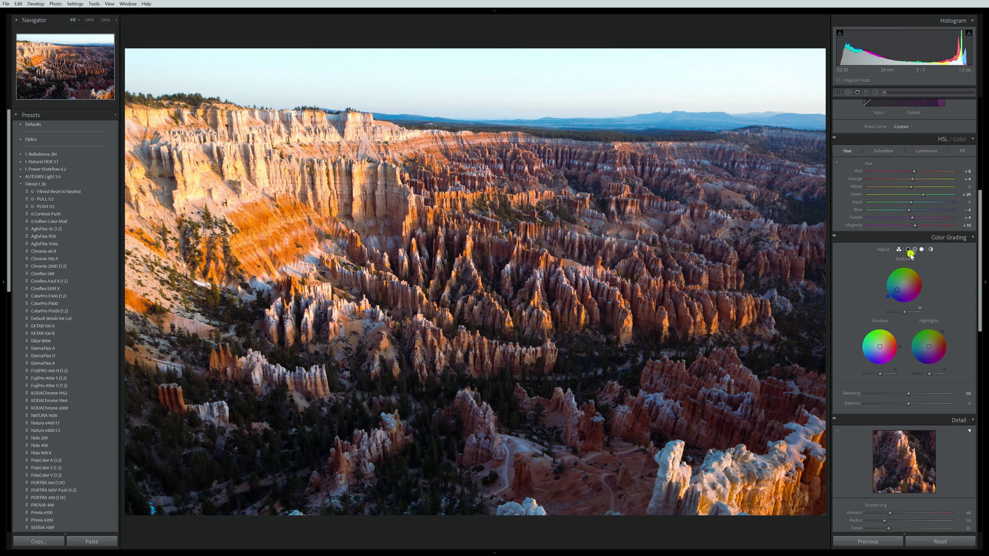
left_click(907, 249)
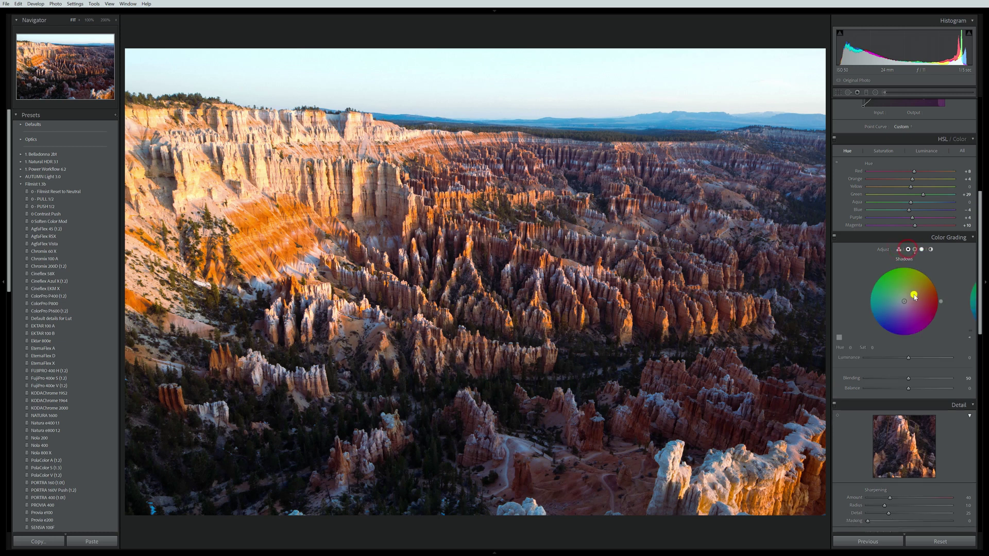
left_click(915, 249)
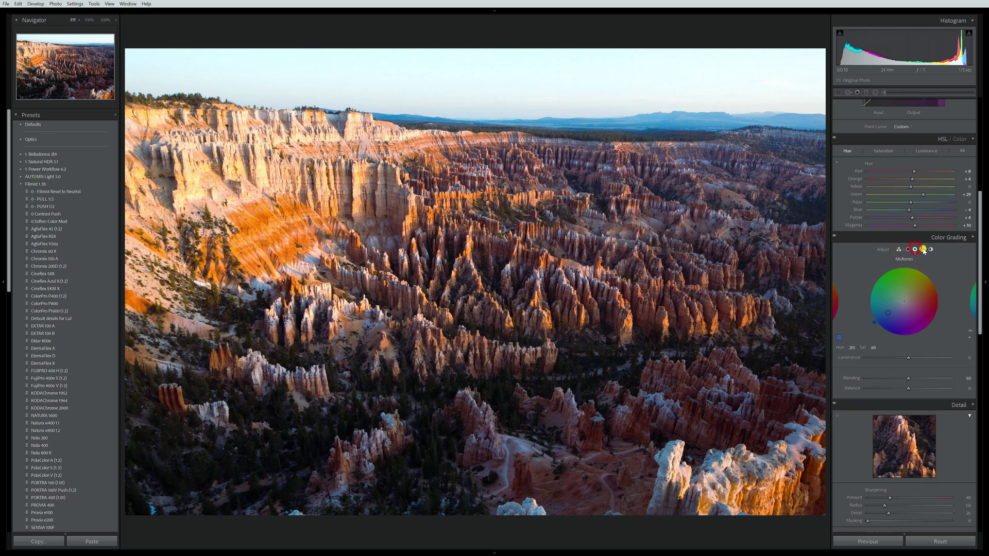
left_click(923, 250)
left_click(931, 250)
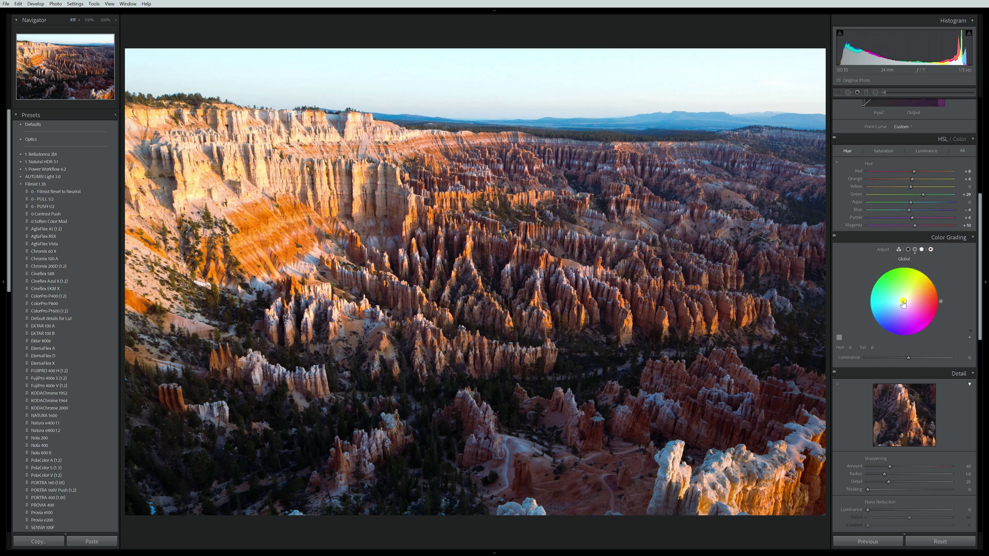
mouse_move(905, 302)
left_mouse_down()
mouse_move(881, 305)
mouse_move(926, 293)
mouse_move(885, 298)
mouse_move(904, 291)
left_mouse_up()
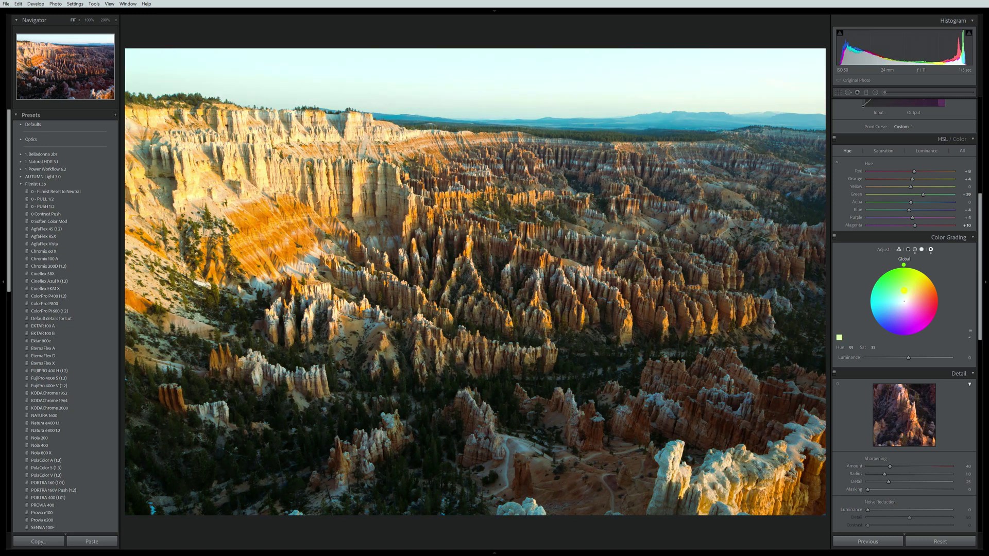
left_click_drag(904, 291, 894, 311)
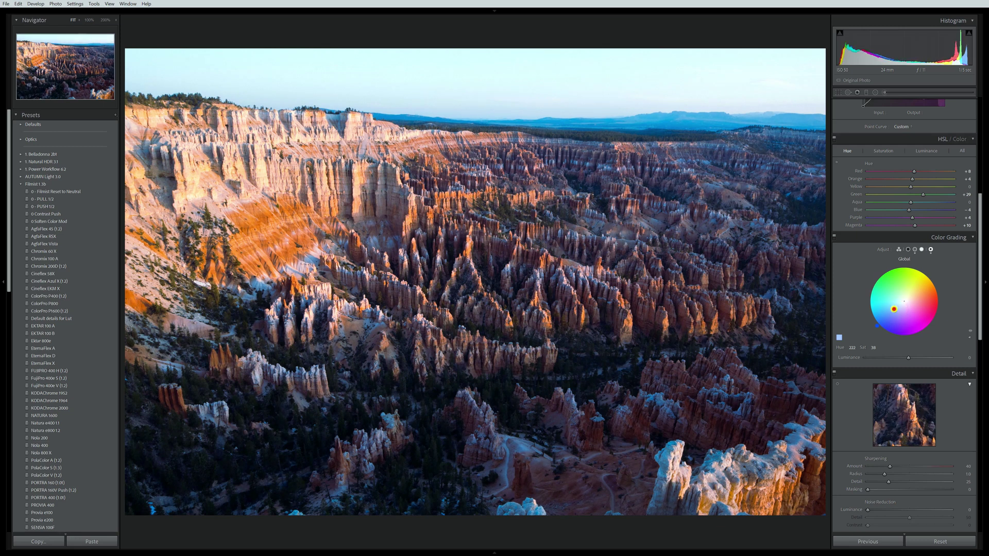
Step: Reset the global and midtone tints to zero and drag the Shadows wheel toward cool blue
double_click(894, 311)
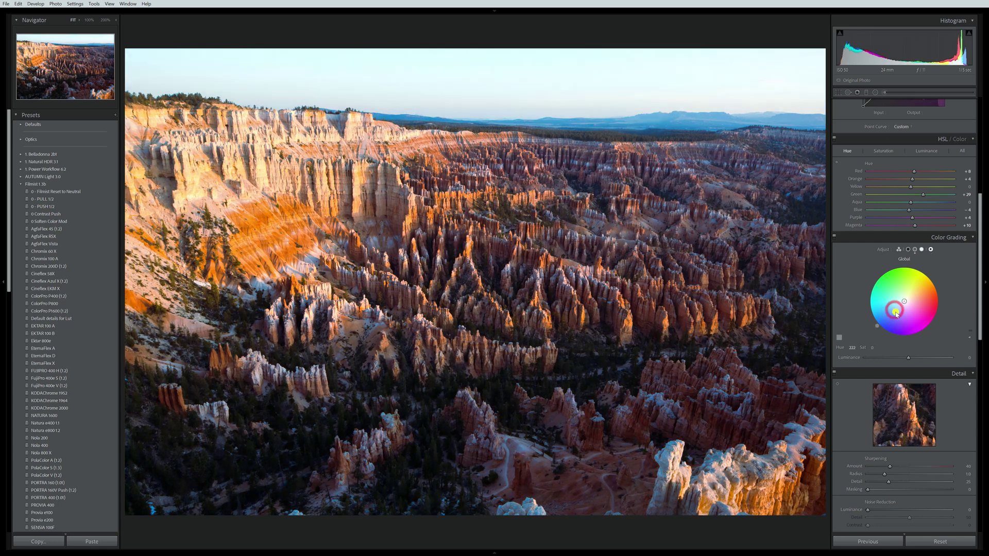
left_click(899, 250)
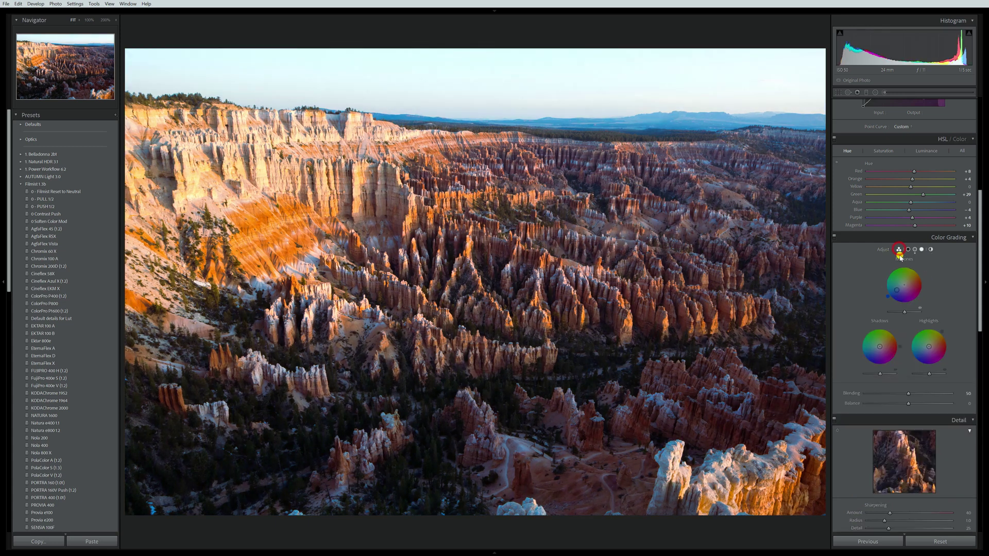
double_click(896, 289)
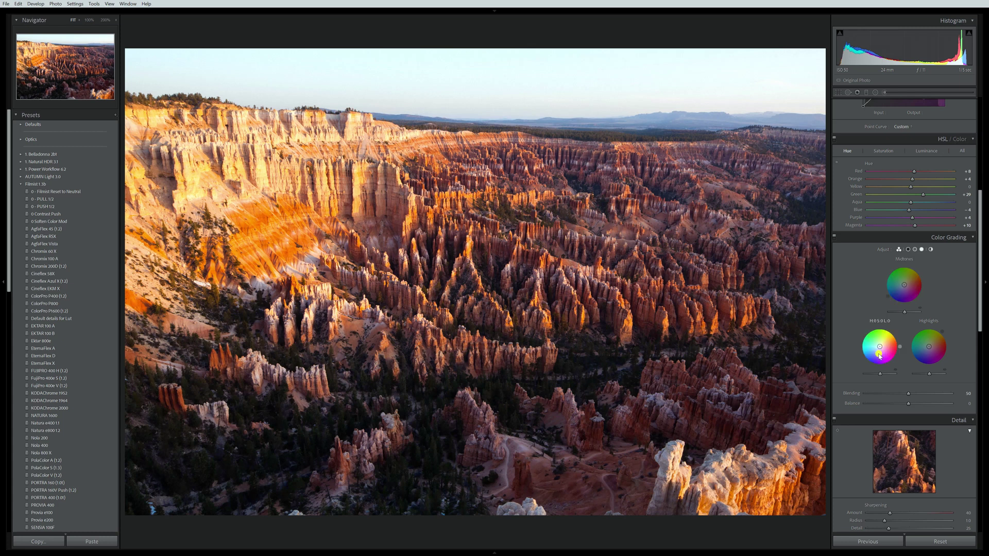
mouse_move(880, 349)
left_mouse_down()
mouse_move(879, 329)
mouse_move(876, 349)
left_mouse_up()
mouse_move(904, 394)
left_mouse_down()
mouse_move(946, 394)
mouse_move(883, 396)
mouse_move(937, 397)
mouse_move(889, 397)
mouse_move(909, 396)
left_mouse_up()
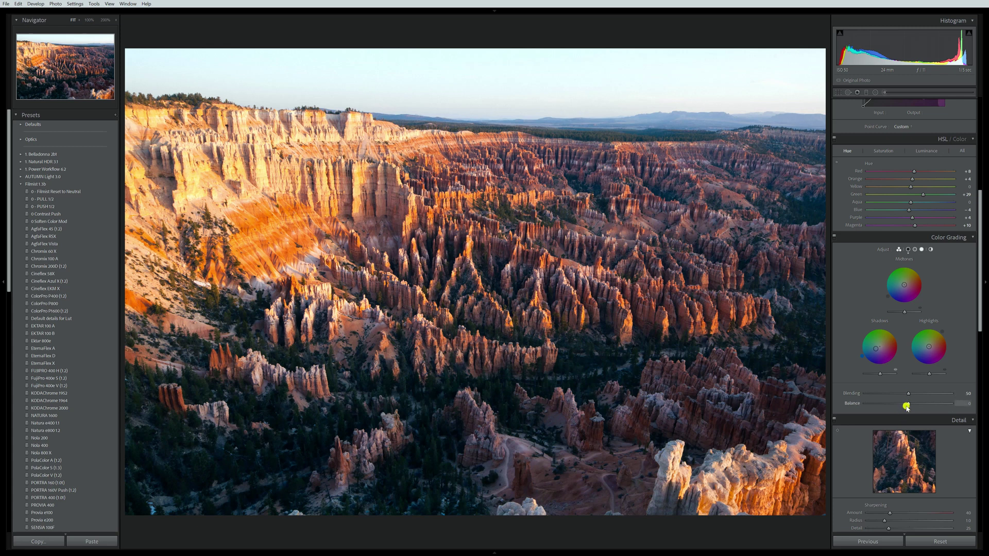
Step: Push the Color Grading Balance slider toward the highlights to warm the canyon photo
left_click_drag(908, 405, 988, 404)
Step: Test Balance at -100 and +63, then return it to 0 with shadows at hue 206, saturation 34
left_click(908, 404)
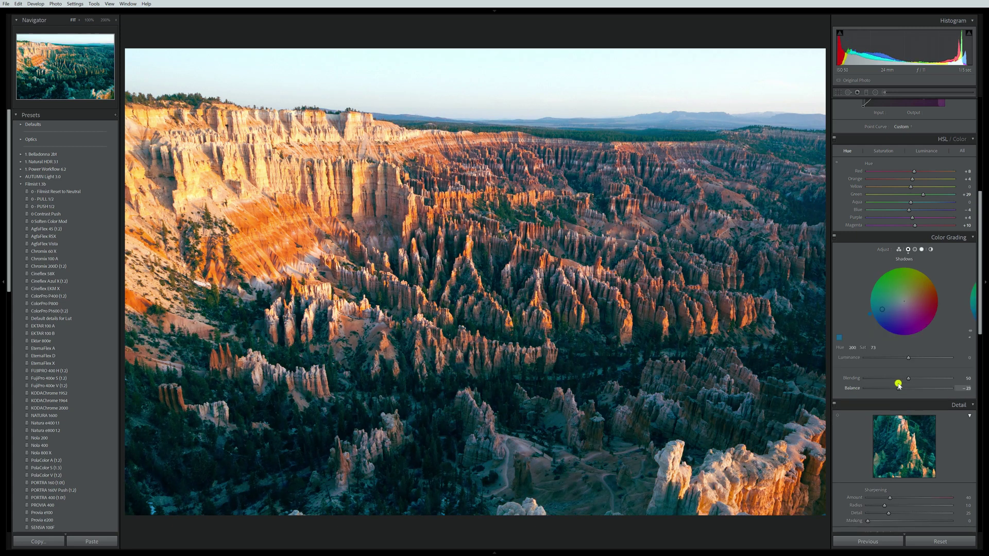
left_click_drag(899, 388, 940, 391)
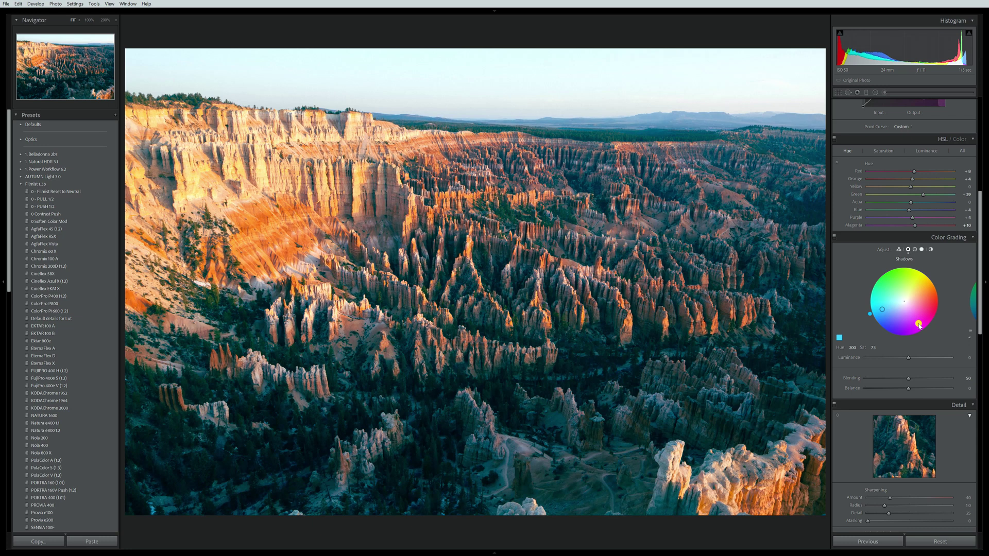
mouse_move(909, 388)
left_mouse_down()
mouse_move(936, 388)
mouse_move(907, 386)
left_mouse_up()
left_click(927, 386)
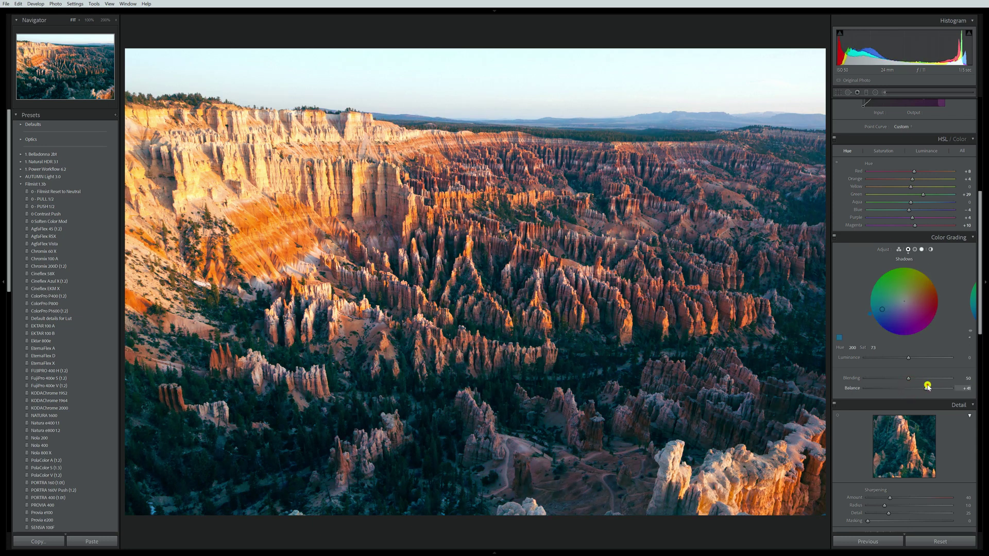
double_click(927, 387)
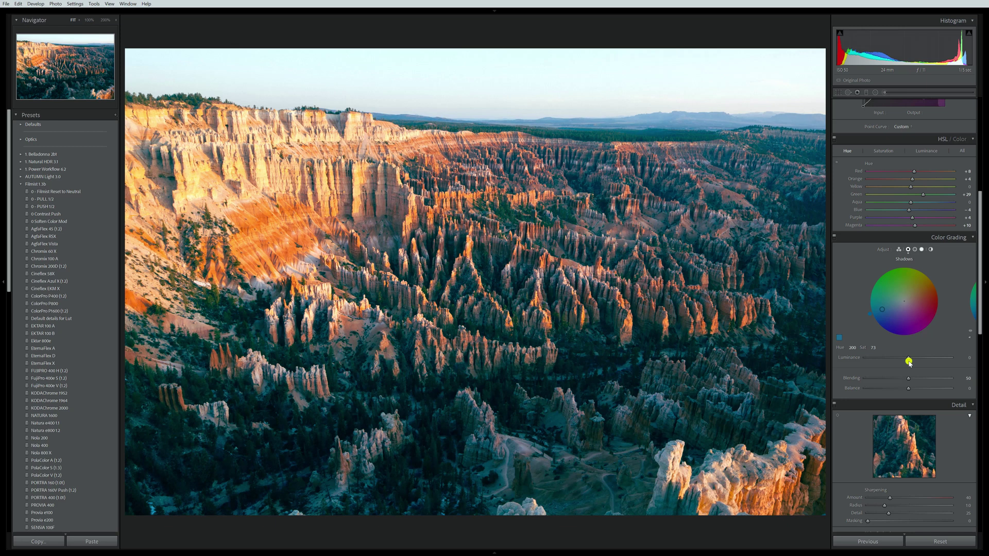
mouse_move(916, 393)
left_mouse_down()
mouse_move(878, 393)
mouse_move(908, 392)
left_mouse_up()
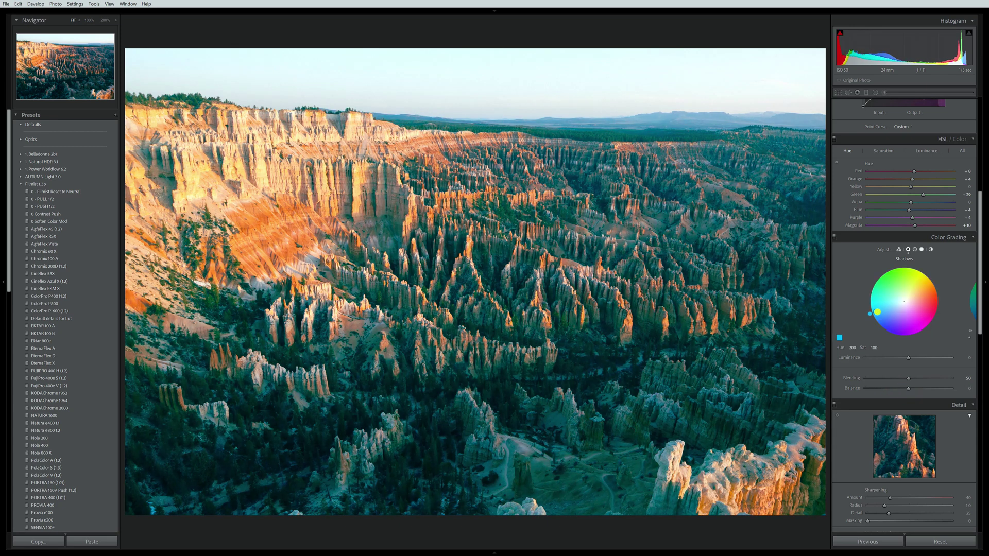
left_click_drag(882, 309, 894, 308)
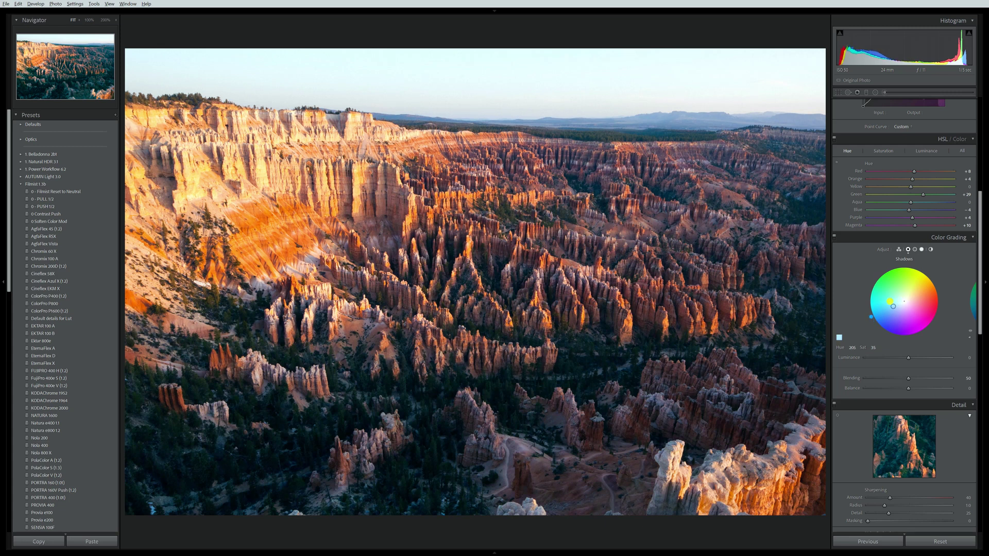
Step: Keep the midtones almost neutral and give the highlights a faint blue tint: hue 215, saturation 19
left_click(914, 250)
left_click_drag(905, 299, 904, 299)
left_click(921, 249)
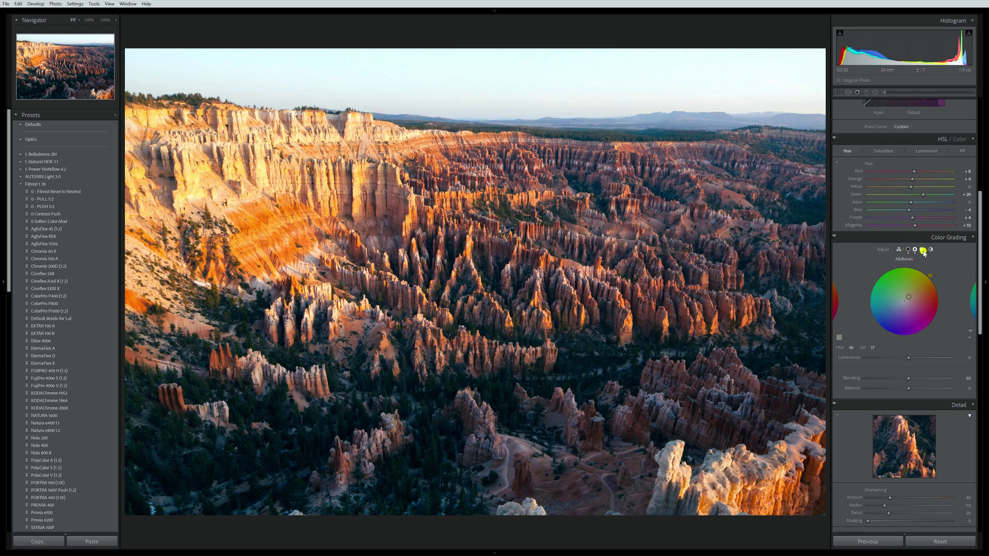
mouse_move(908, 309)
left_mouse_down()
mouse_move(902, 281)
mouse_move(893, 321)
mouse_move(896, 306)
left_mouse_up()
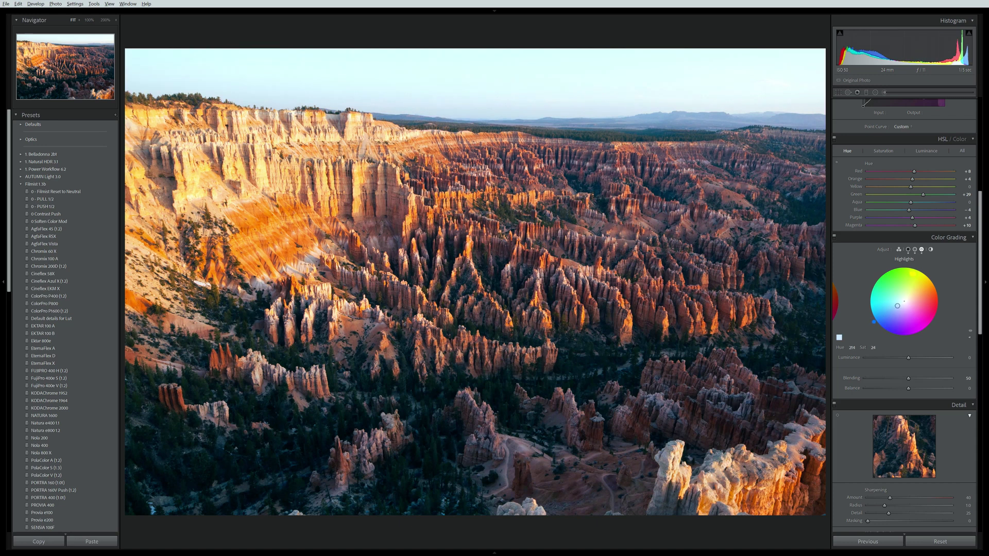
Step: Warm the whole photo with a global grade of hue 22, saturation 13
left_click(931, 250)
left_click_drag(905, 303, 905, 300)
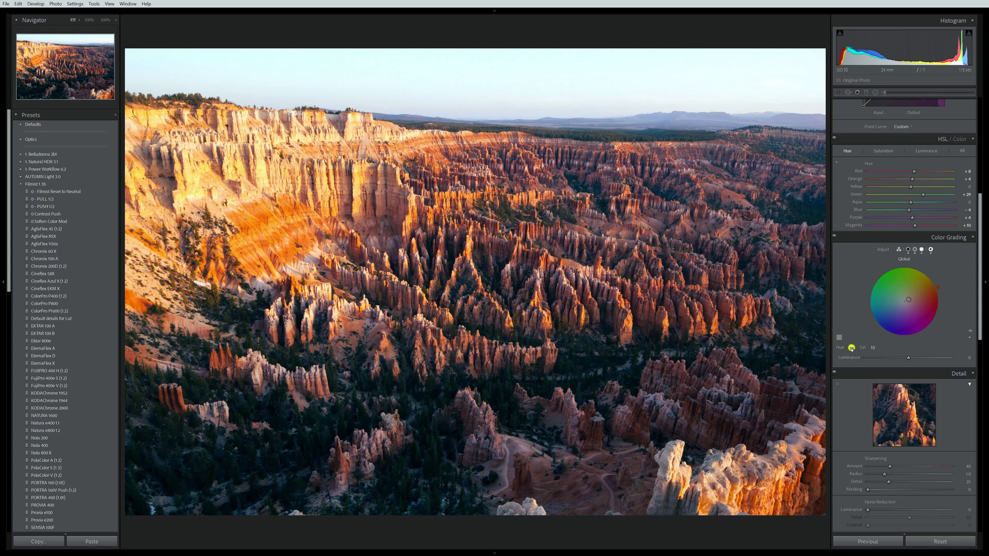
left_click(873, 348)
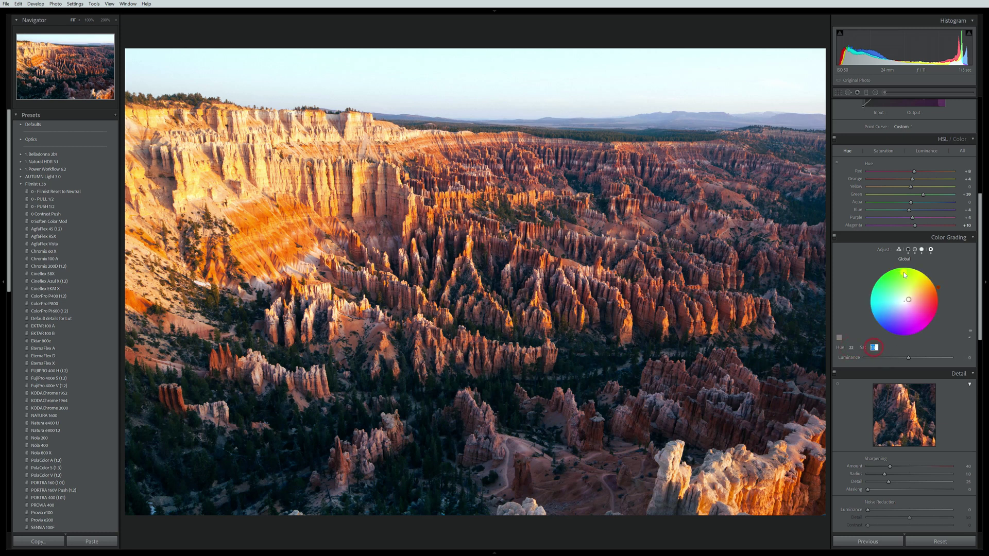
Step: Check the highlight hue and saturation values, then view all three tonal wheels together
left_click(922, 250)
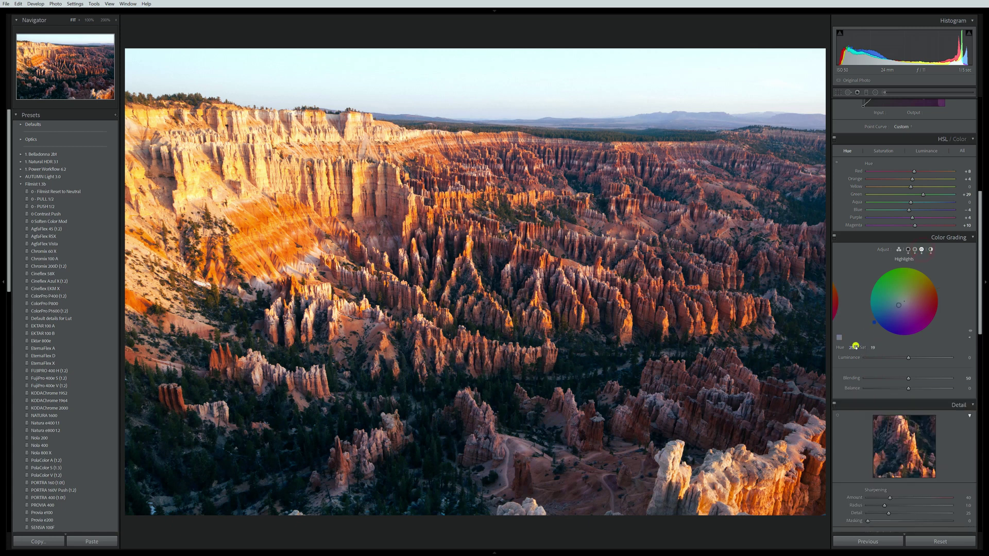
left_click(874, 347)
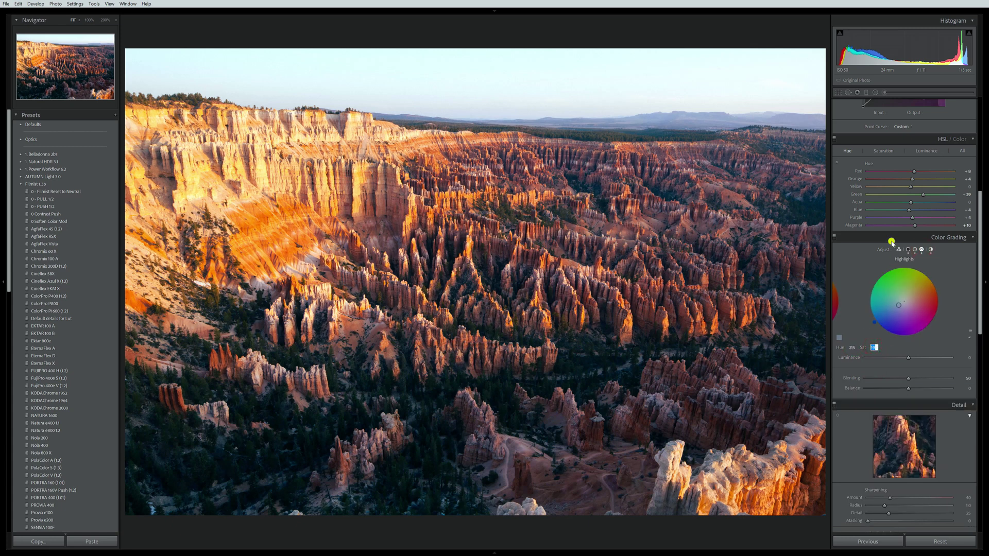
left_click(852, 348)
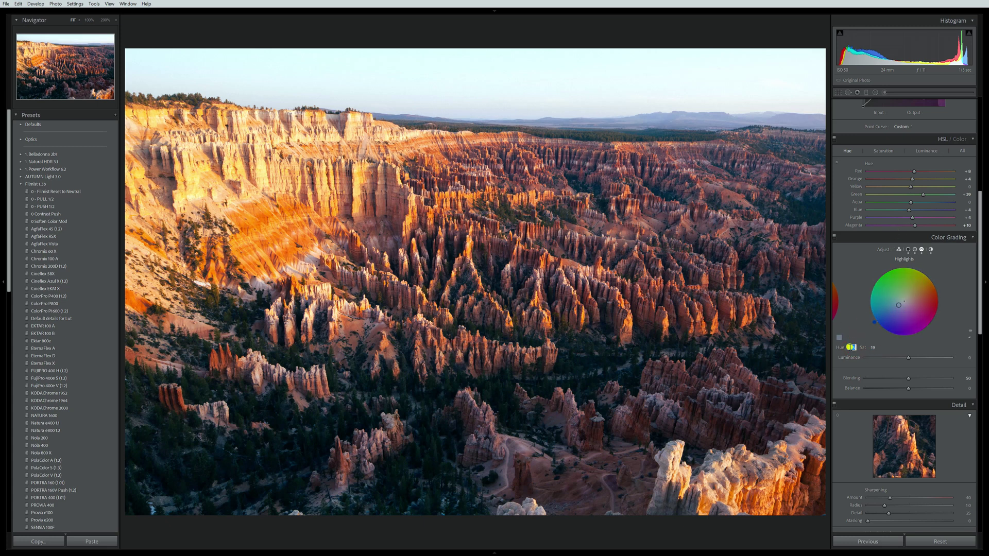
left_click(871, 348)
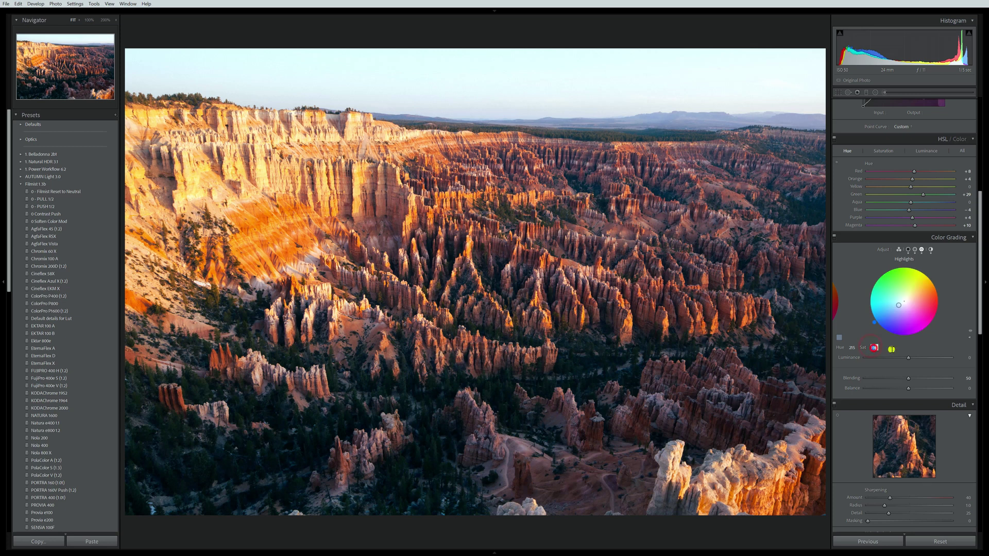
left_click(933, 249)
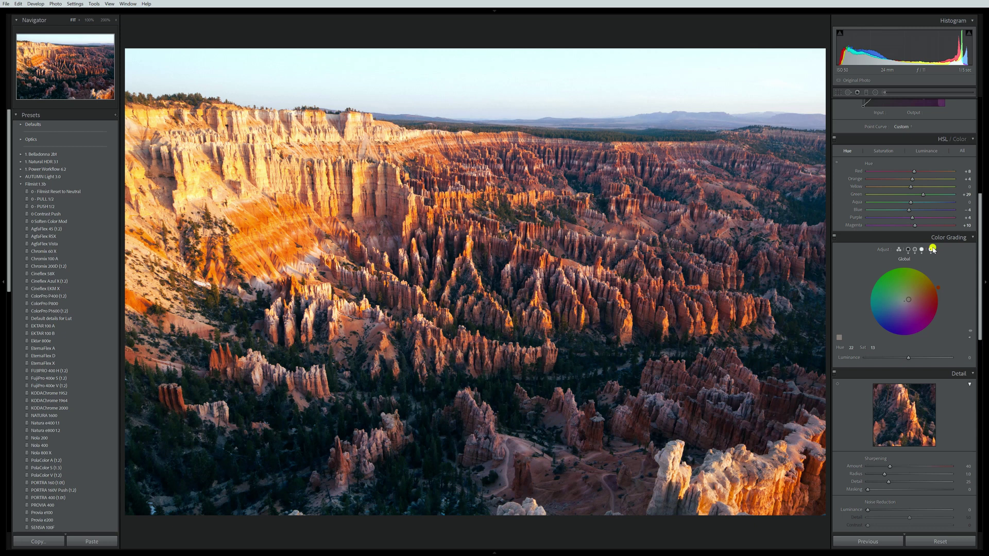
left_click(932, 250)
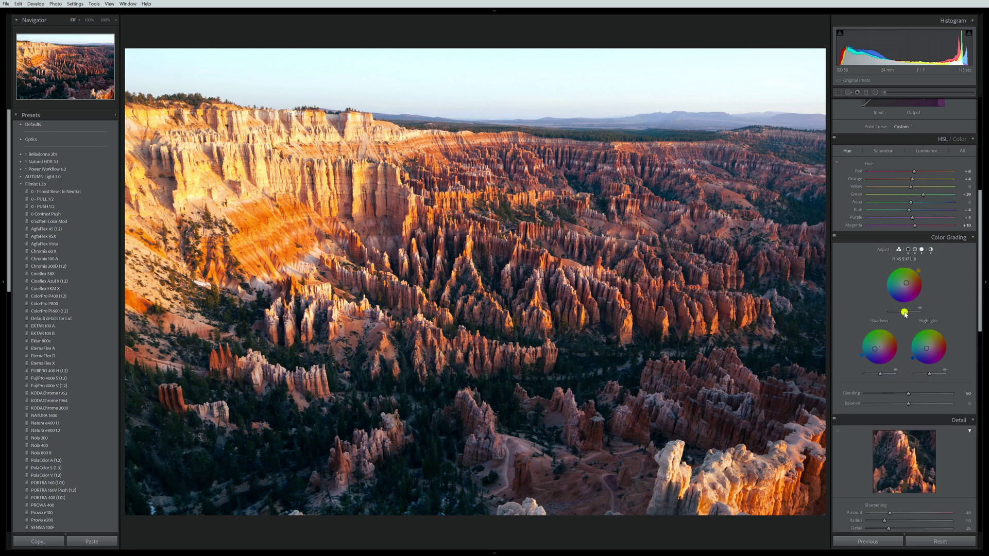
Step: Set shadow luminance to -59 and highlight luminance to +19, leaving midtones at 0
mouse_move(905, 313)
left_mouse_down()
mouse_move(897, 313)
mouse_move(905, 315)
left_mouse_up()
mouse_move(904, 313)
left_mouse_down()
mouse_move(922, 310)
mouse_move(903, 313)
left_mouse_up()
mouse_move(880, 373)
left_mouse_down()
mouse_move(862, 375)
mouse_move(879, 370)
mouse_move(871, 377)
left_mouse_up()
left_click_drag(928, 373, 927, 373)
left_click(932, 250)
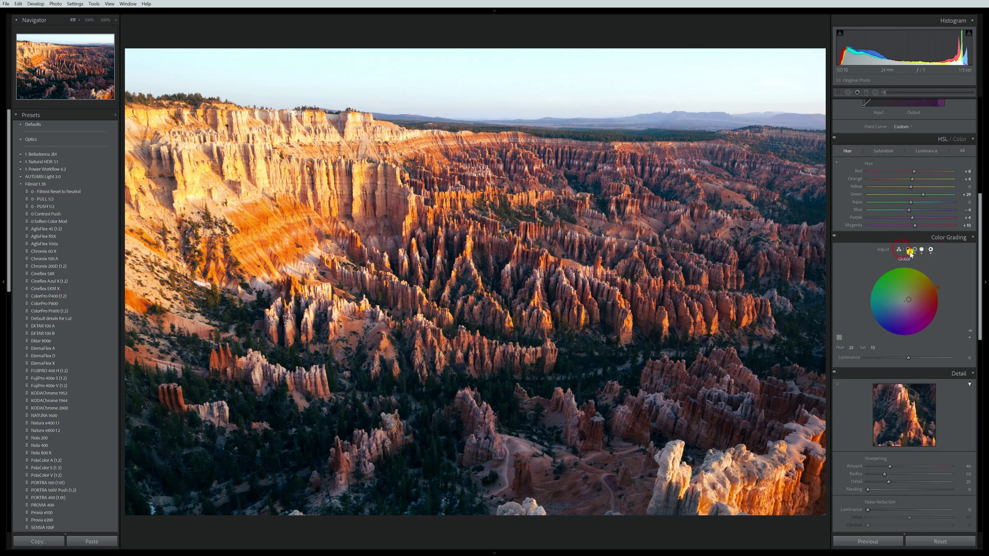
Step: Show the Shadows grade alone with its Hue and Saturation expanded into full sliders
left_click(907, 250)
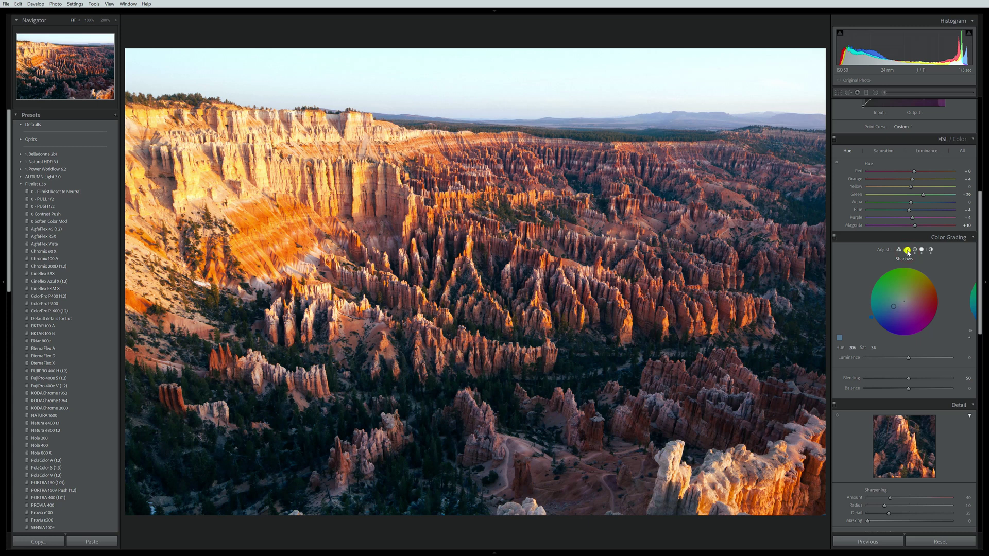
left_click(896, 250)
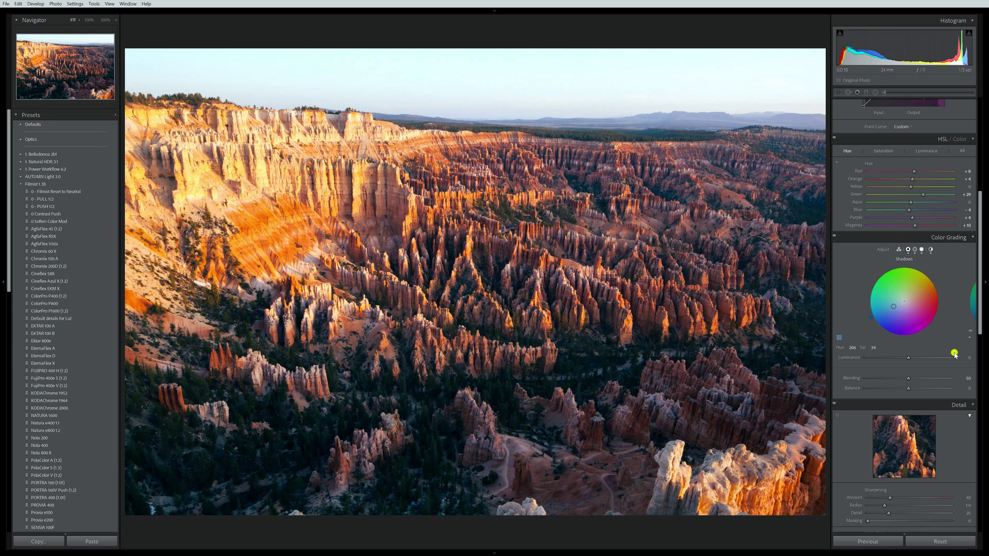
Step: Shift the canyon's shadow tint to a bluish purple at hue 239, then show all three wheels
left_click(968, 338)
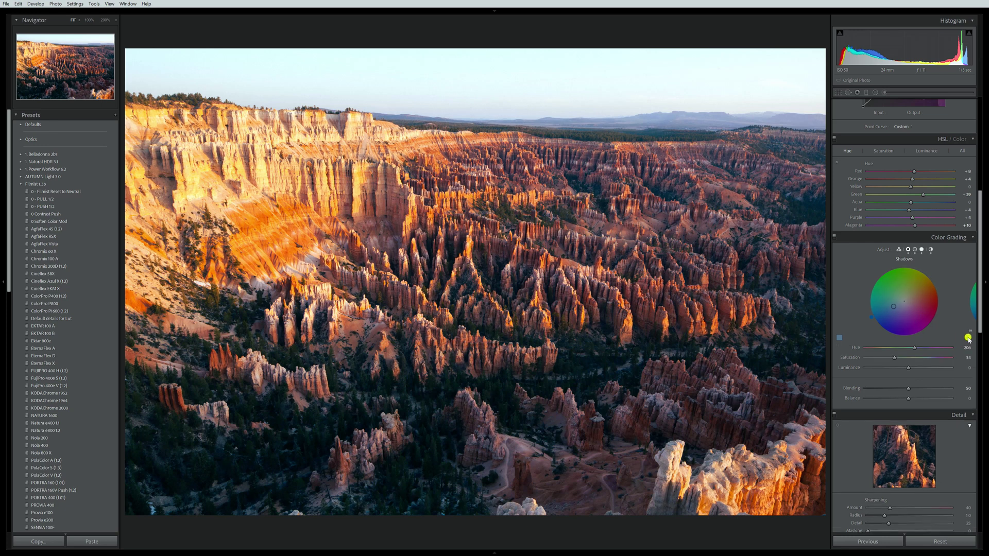
left_click(898, 250)
left_click(913, 251)
left_click(908, 249)
left_click_drag(894, 308, 900, 306)
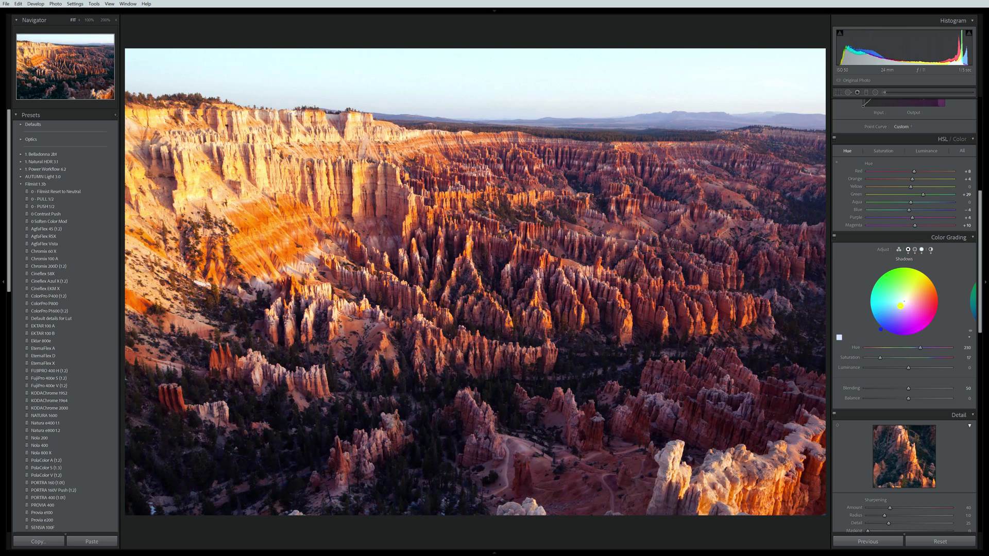
left_click(972, 334)
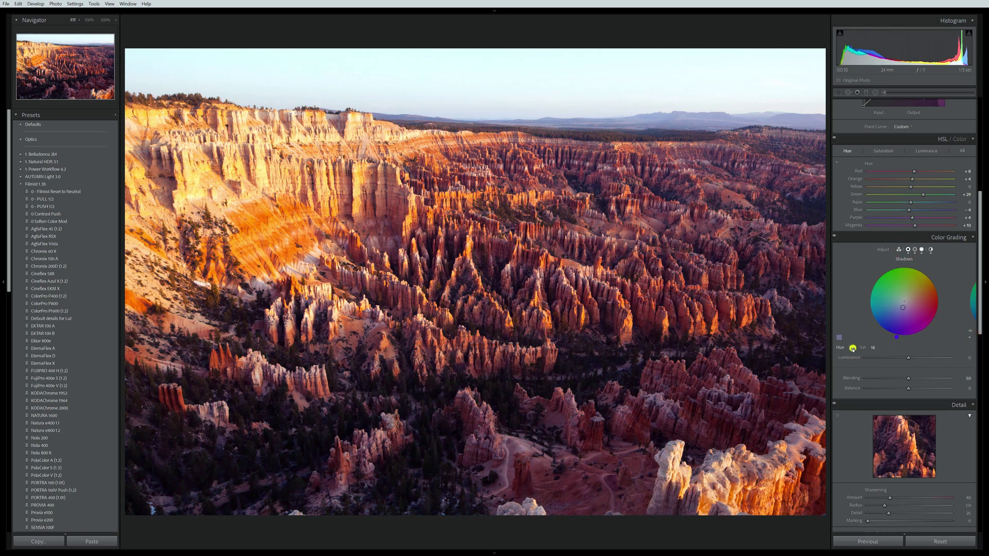
left_click(970, 338)
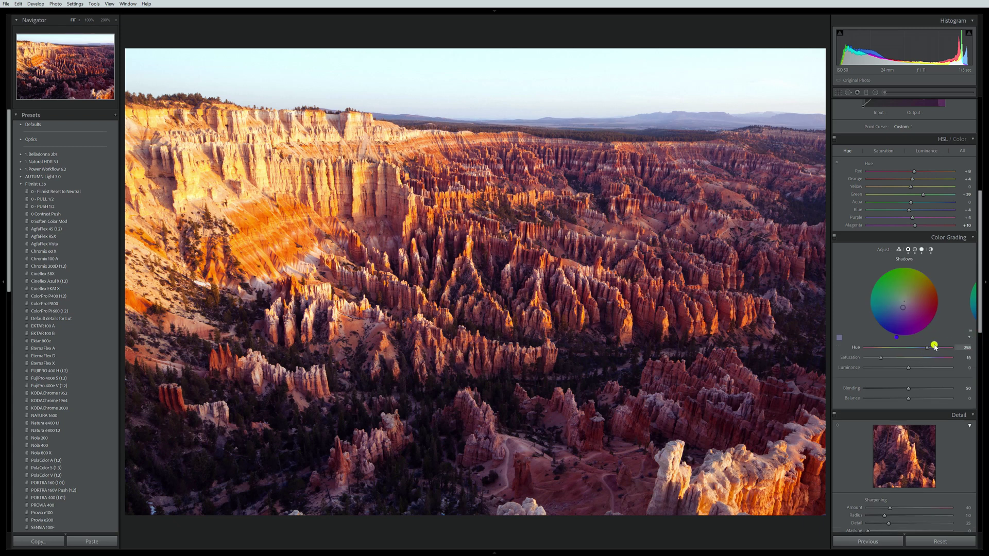
mouse_move(923, 351)
left_mouse_down()
mouse_move(884, 359)
mouse_move(937, 350)
mouse_move(904, 349)
mouse_move(921, 348)
left_mouse_up()
mouse_move(904, 359)
left_mouse_down()
mouse_move(885, 357)
mouse_move(899, 355)
left_mouse_up()
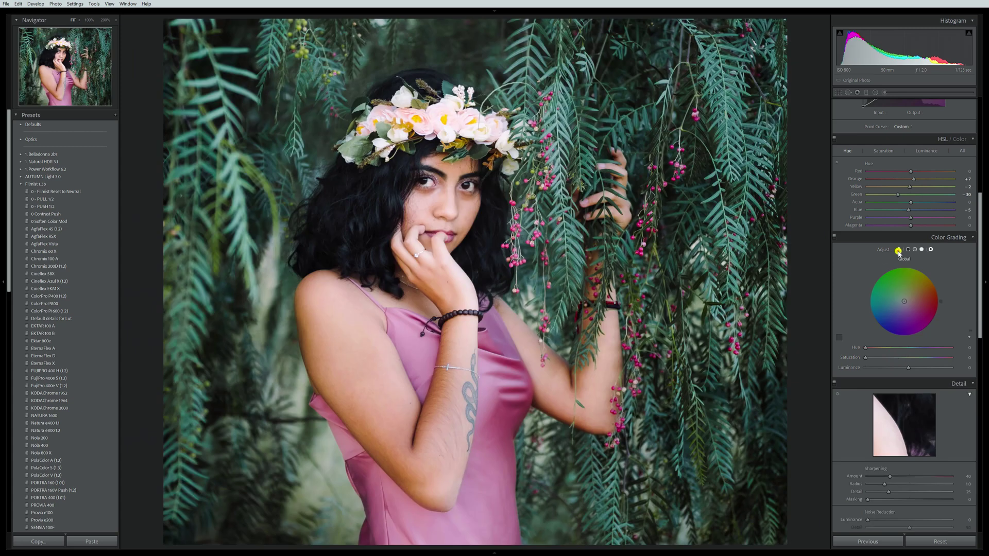
left_click(898, 251)
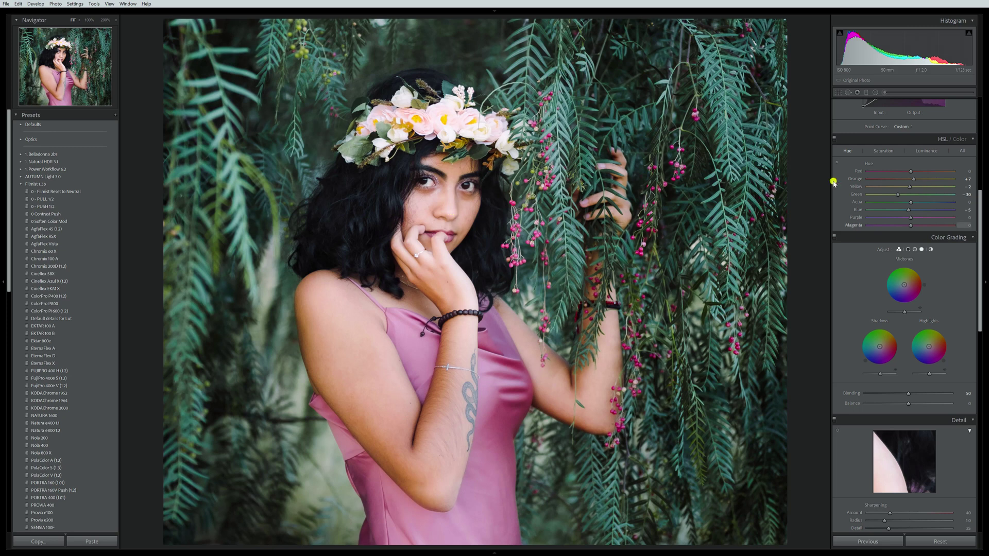
Step: Tint the portrait's shadows toward teal and lower their saturation to 11
scroll(940, 294, "up", 5)
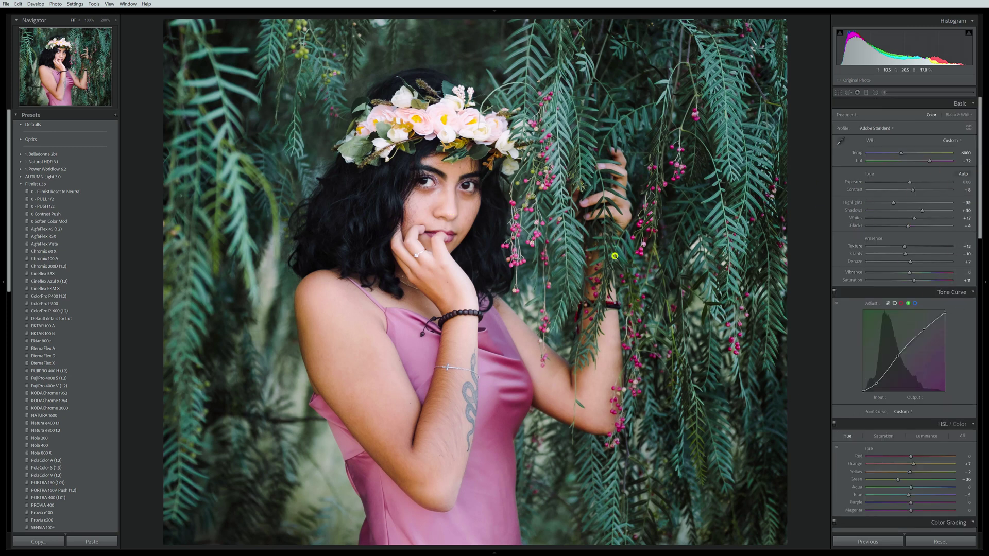
scroll(880, 319, "down", 5)
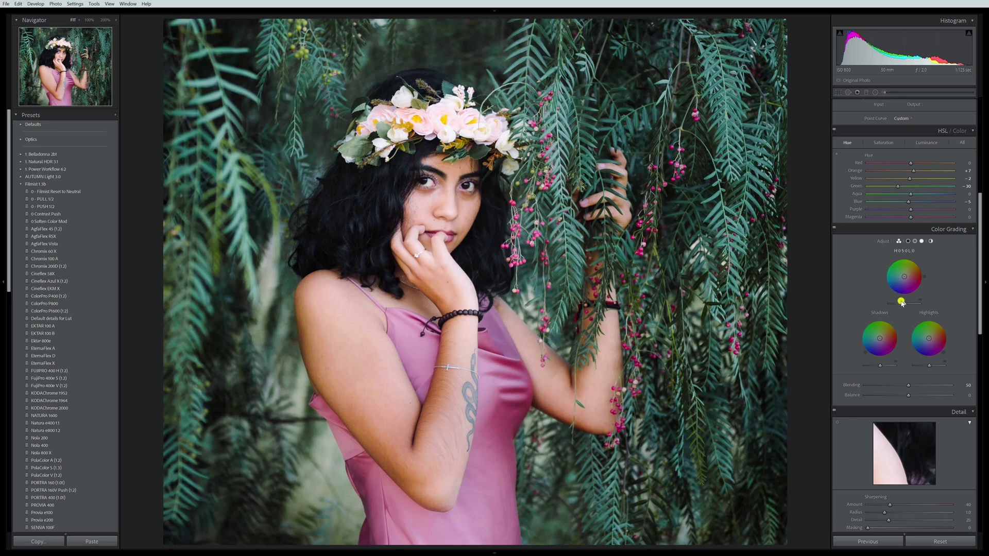
left_click(907, 241)
mouse_move(900, 301)
left_mouse_down()
mouse_move(892, 294)
mouse_move(900, 299)
left_mouse_up()
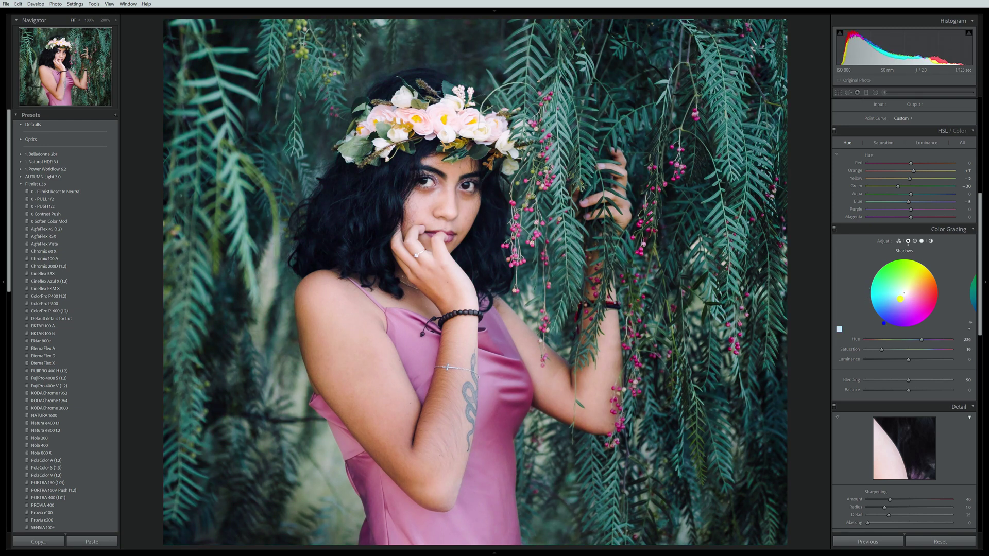
left_click(881, 350)
mouse_move(884, 351)
left_mouse_down()
mouse_move(858, 348)
mouse_move(874, 349)
left_mouse_up()
Step: Give the portrait's midtones a warm hue of about 30
left_click(916, 242)
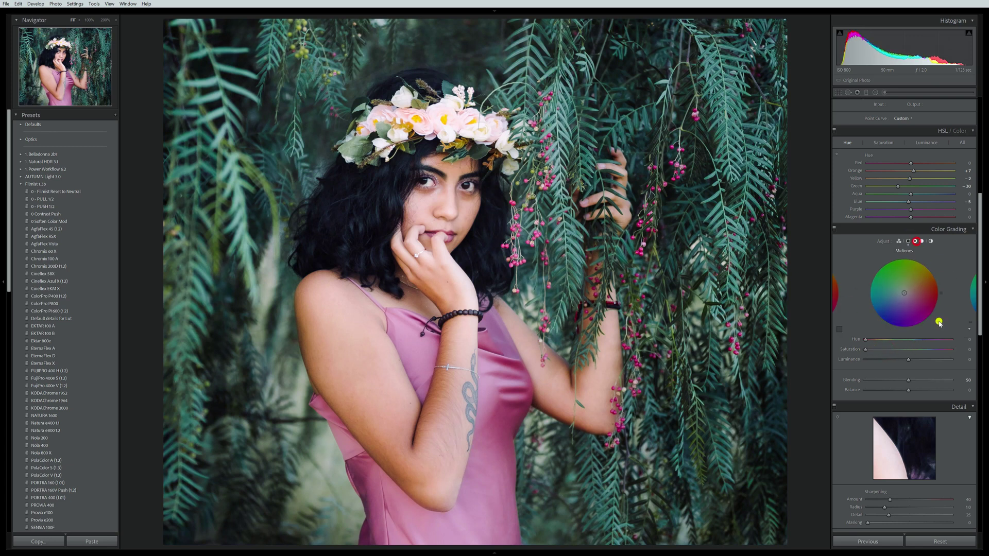
left_click(866, 339)
mouse_move(866, 341)
left_mouse_down()
mouse_move(881, 341)
mouse_move(876, 352)
left_mouse_up()
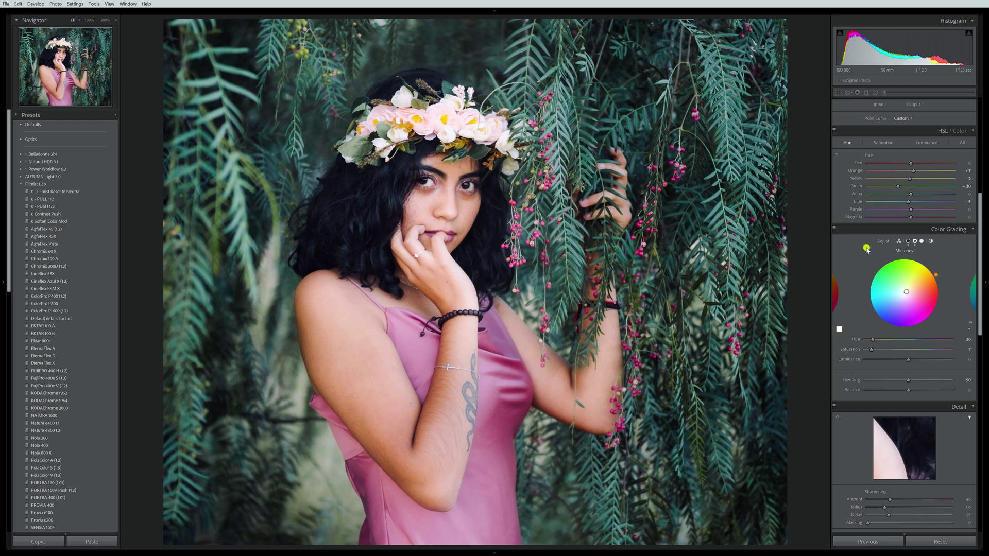
Step: Set the highlights to a faint yellow-green tint at hue about 66
left_click(921, 241)
mouse_move(939, 339)
left_mouse_down()
mouse_move(886, 348)
mouse_move(950, 336)
left_mouse_up()
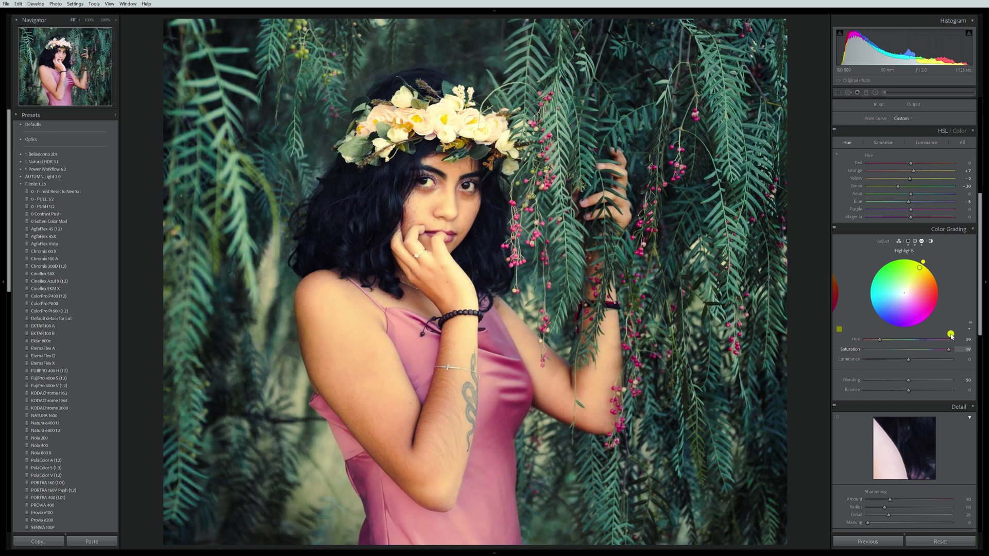
left_click_drag(877, 338, 883, 339)
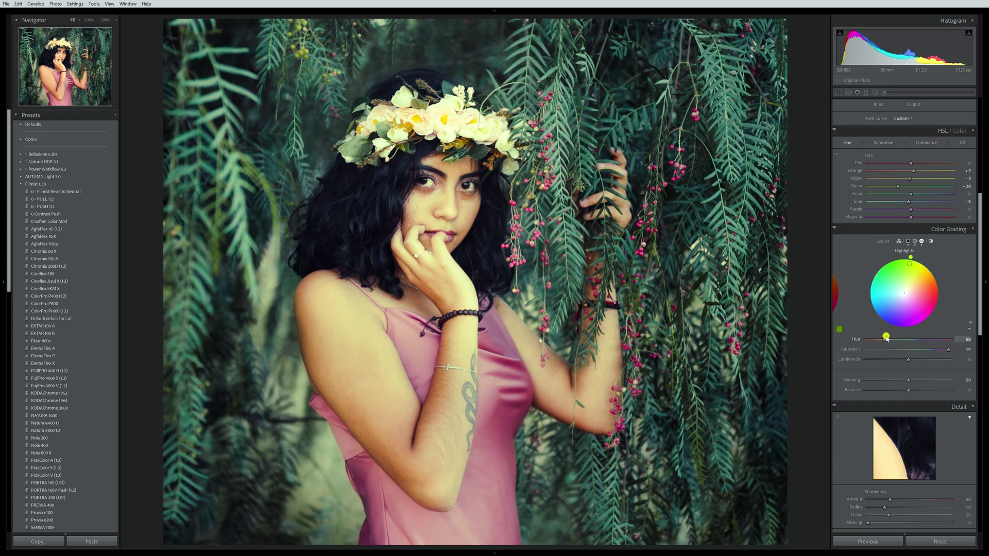
left_click_drag(882, 338, 867, 352)
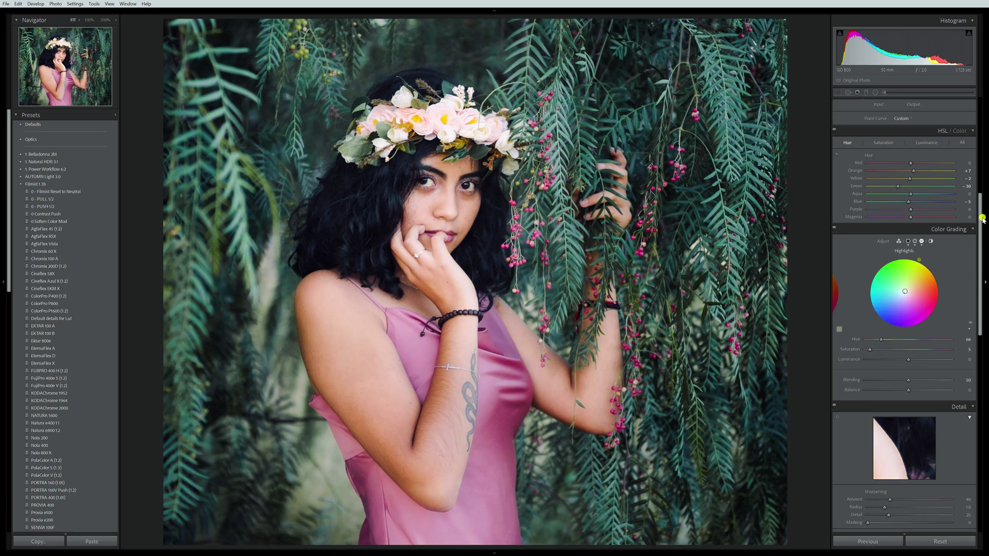
left_click(903, 280)
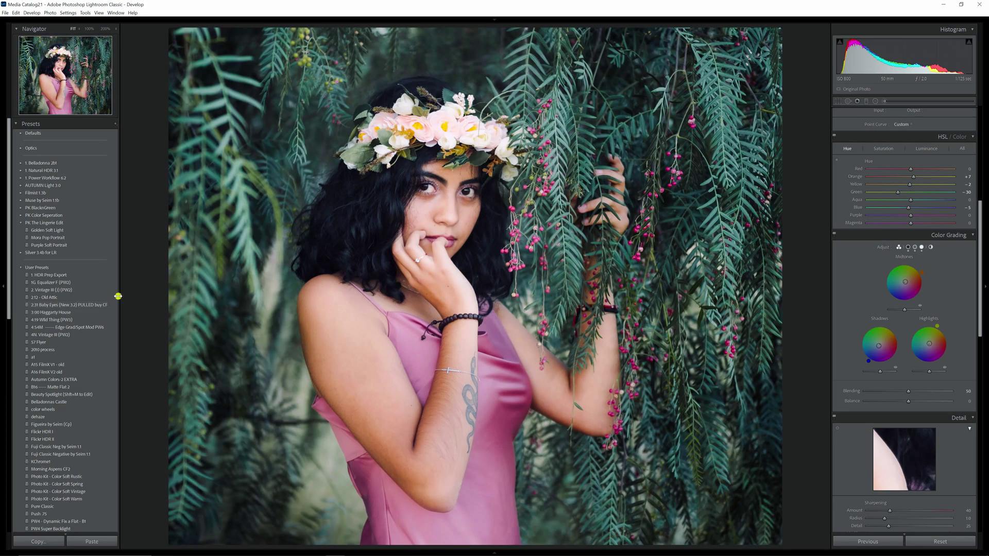
Step: Widen the left panel and scroll the Presets list down to Velvia 100 and back up
left_click_drag(118, 296, 133, 298)
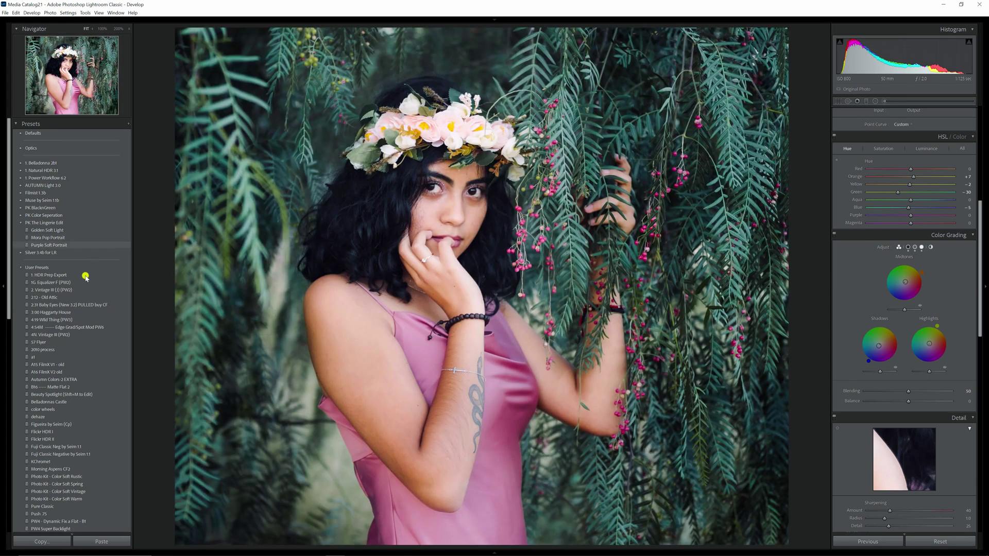
scroll(50, 472, "down", 10)
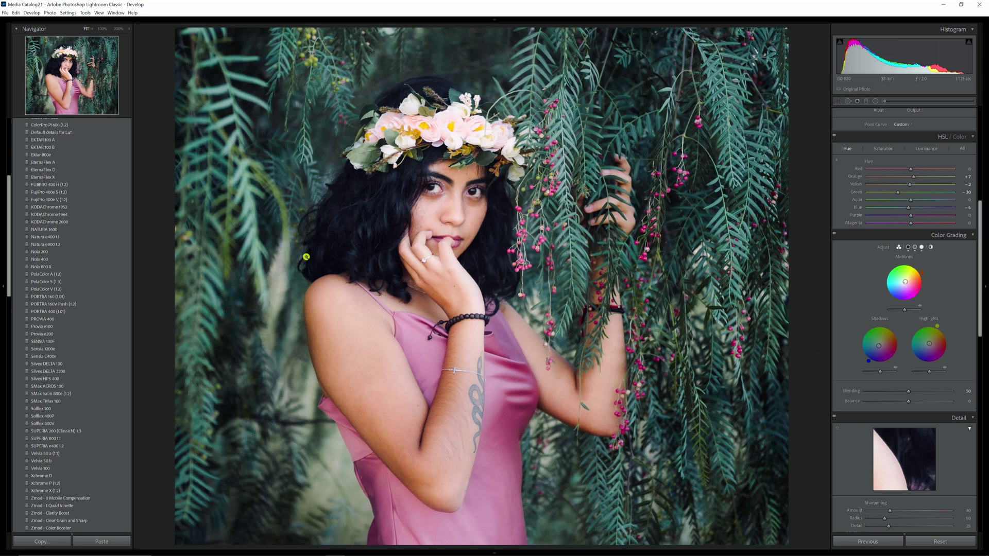
scroll(80, 431, "down", 10)
scroll(97, 417, "up", 10)
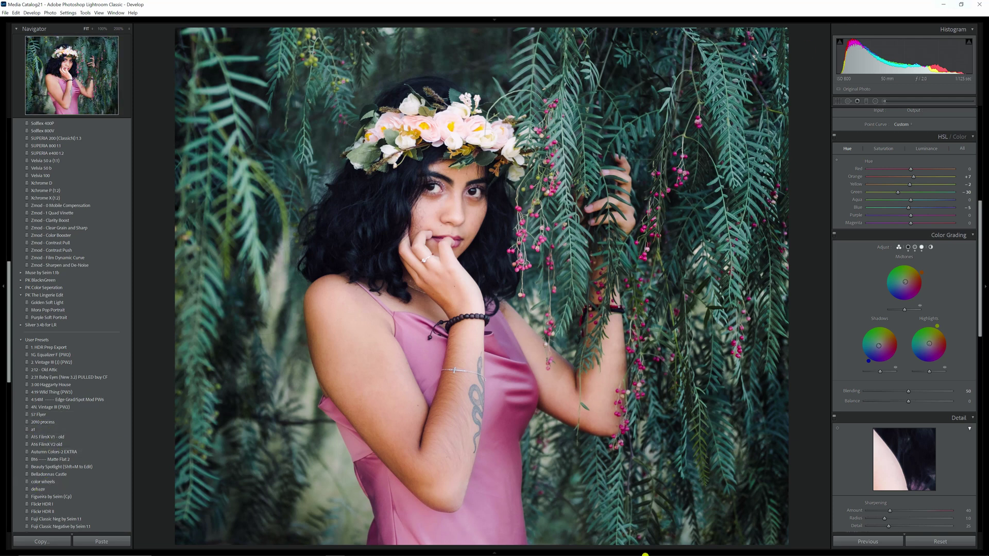
Step: Arrange color wheels.xmp and Velvia 100.xmp in Notepad for comparison, with color wheels.xmp in front
mouse_move(587, 550)
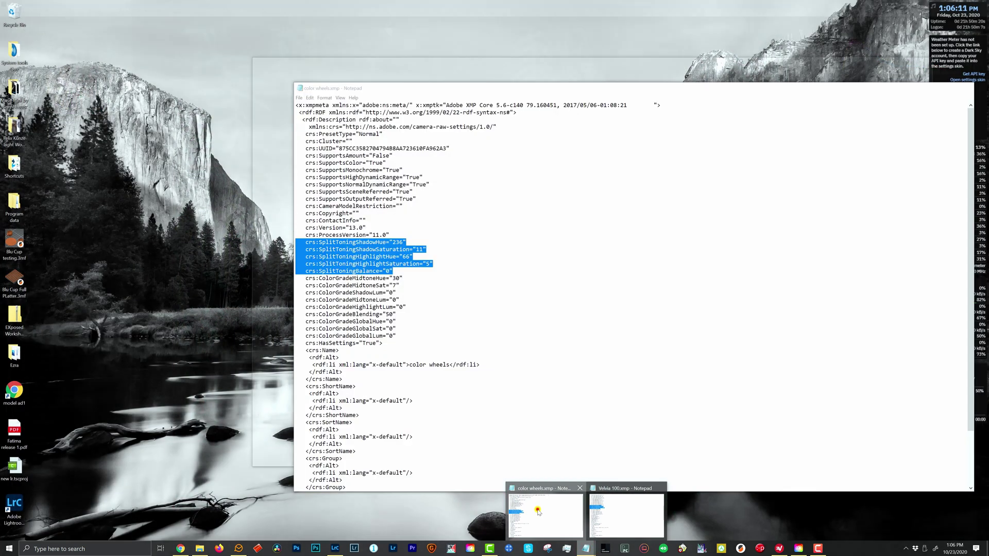
left_click(546, 512)
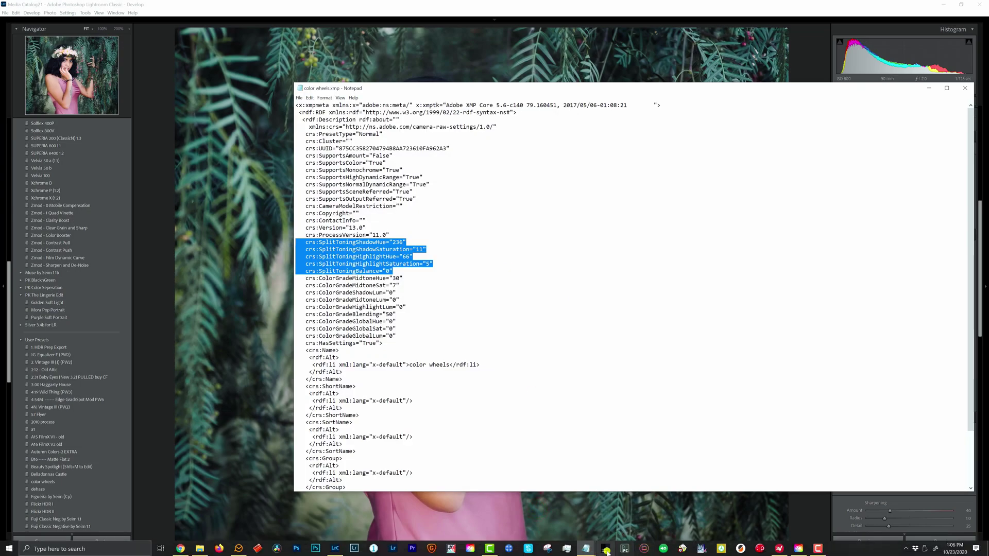
mouse_move(587, 550)
left_click(613, 512)
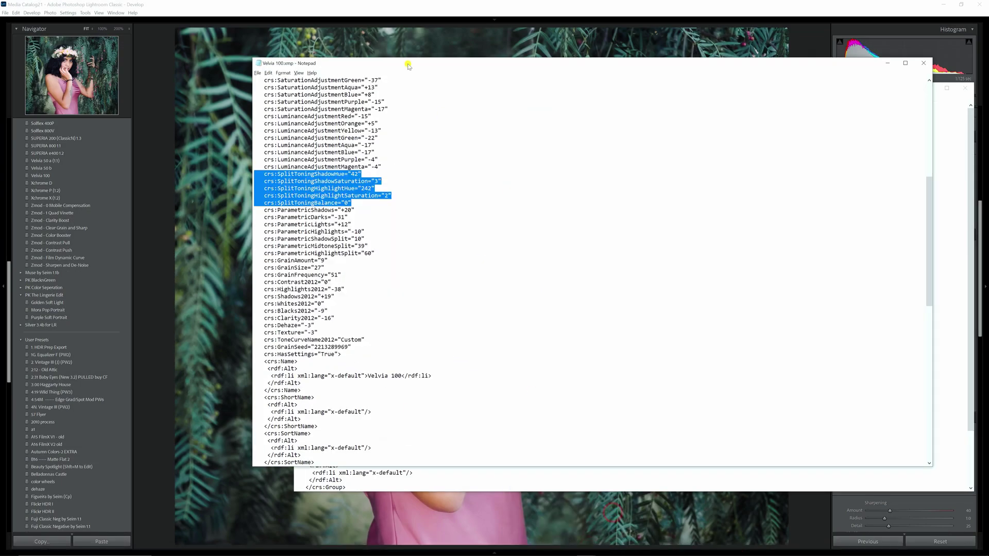
left_click_drag(407, 66, 350, 95)
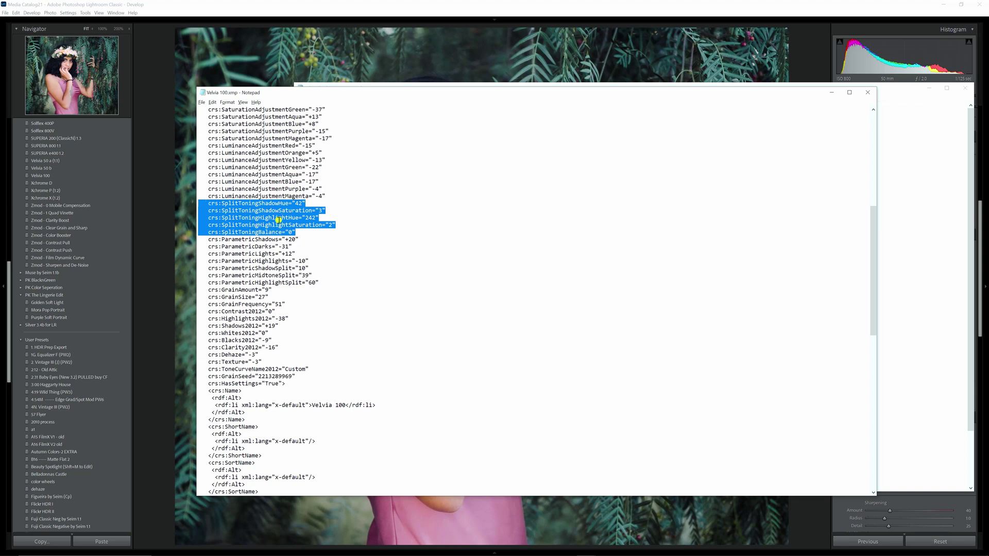
left_click(346, 94)
left_click_drag(346, 94, 353, 212)
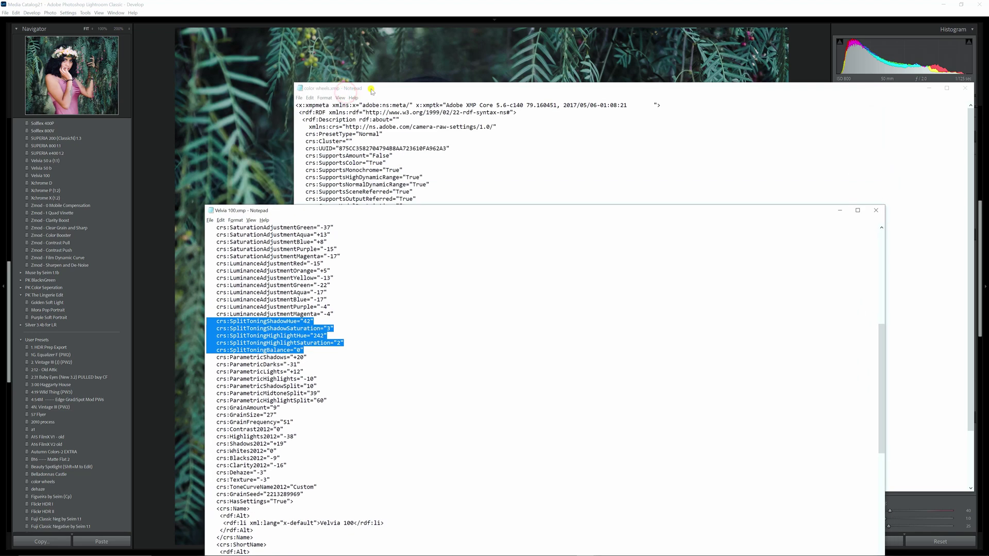
left_click(371, 91)
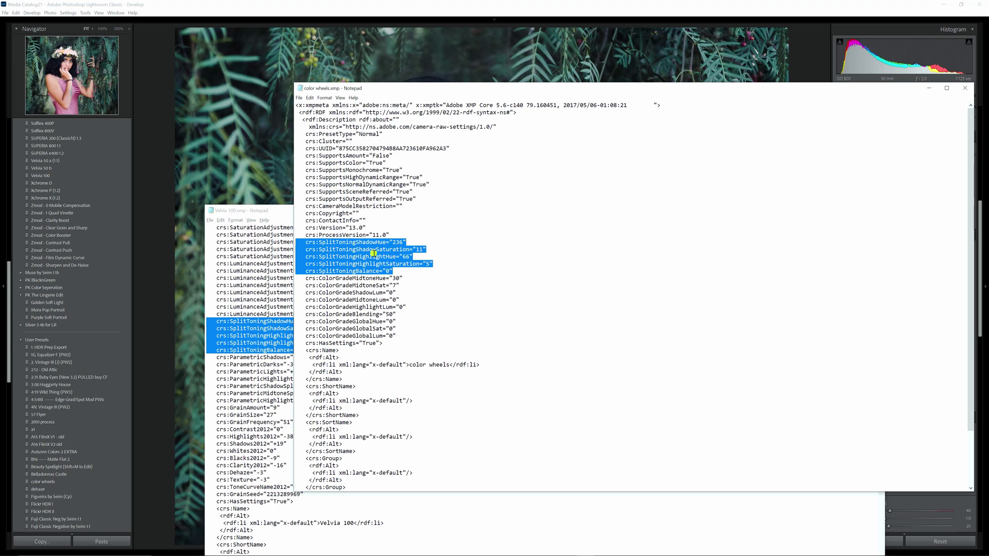
Step: Bring Lightroom back from behind Notepad to the full-screen Develop view of the portrait
left_click(847, 9)
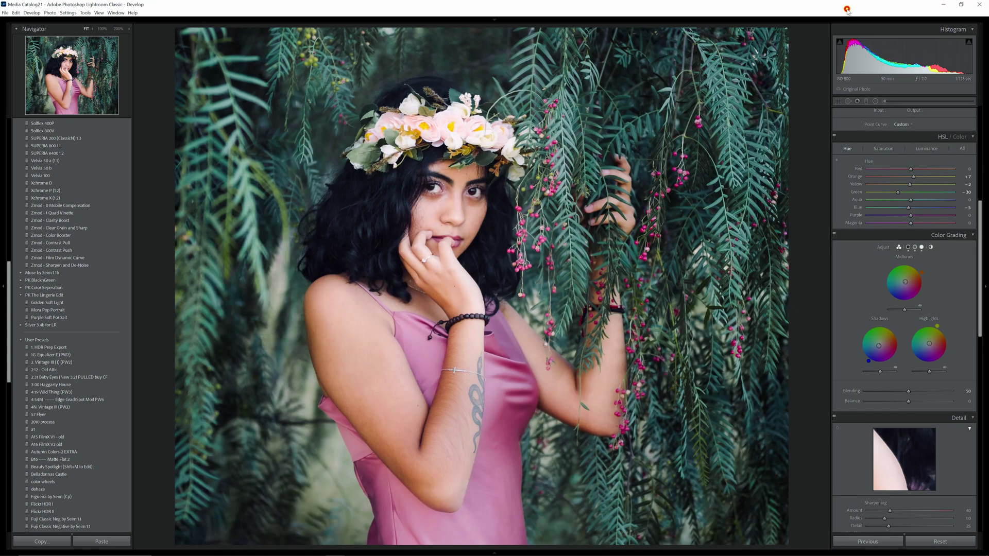
left_click(943, 4)
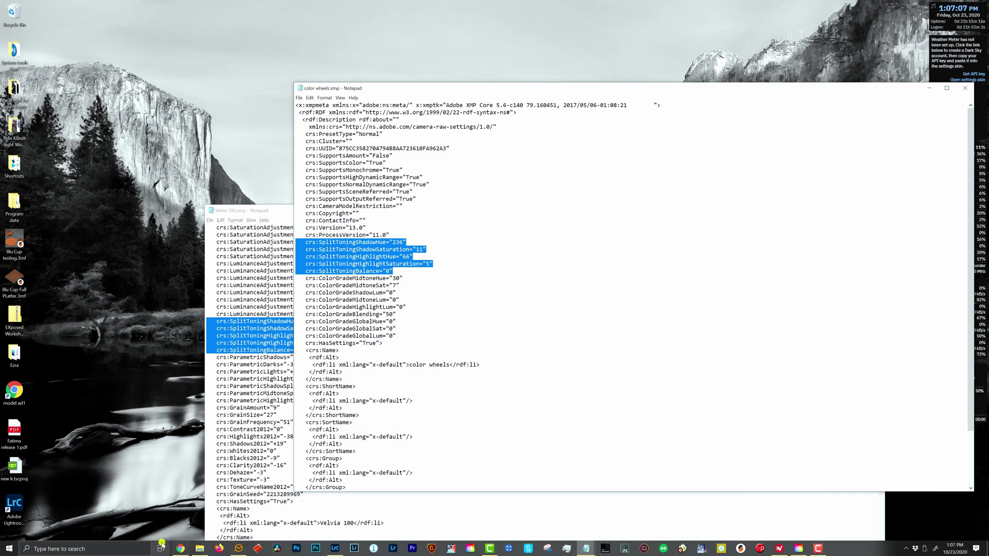
left_click(162, 547)
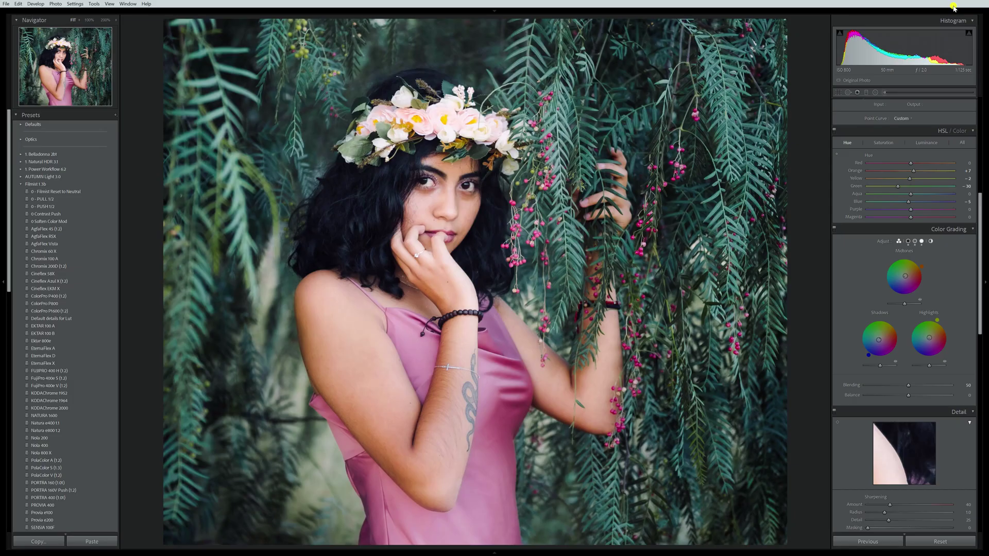